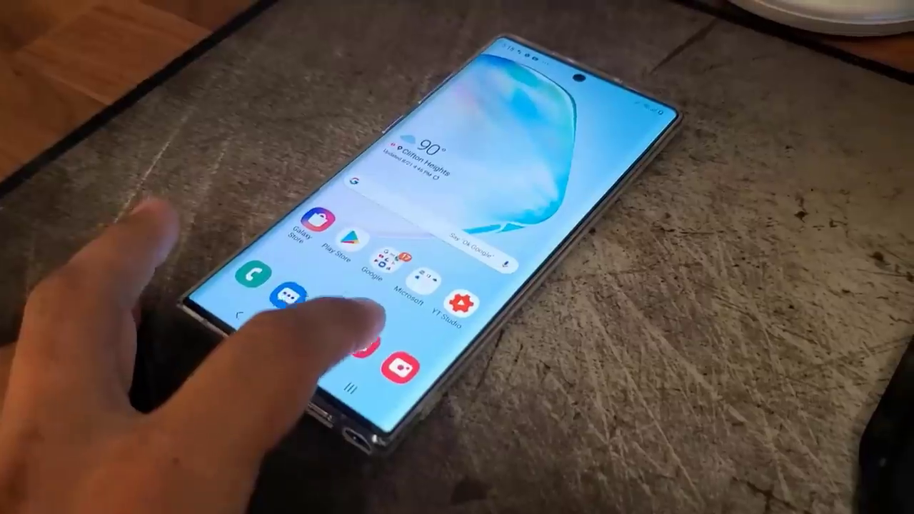
# Step: Open the phone's Gallery app, which holds no pictures or videos yet
pyautogui.click(323, 288)
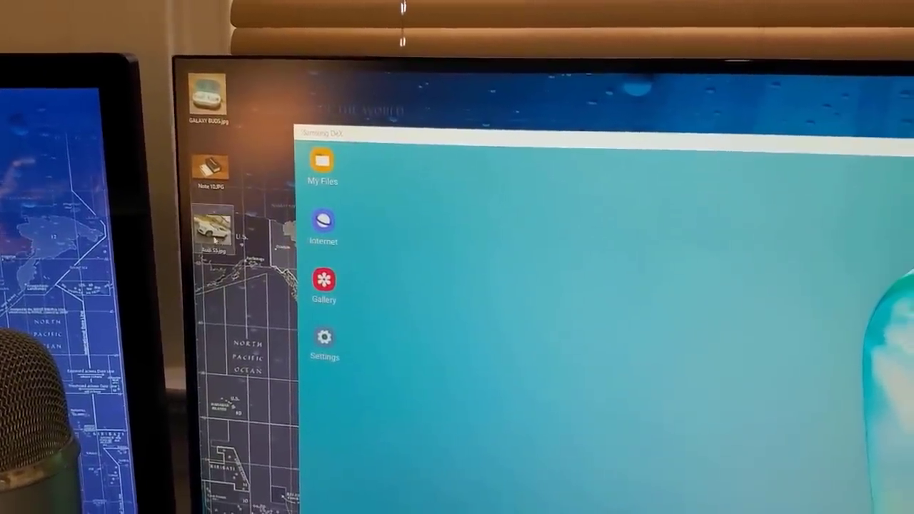
# Step: Drag Audi S5.jpg from the Windows desktop into the DeX window to copy it to the phone
pyautogui.moveTo(219, 238); pyautogui.dragTo(424, 363)
pyautogui.moveTo(385, 336); pyautogui.dragTo(404, 346)
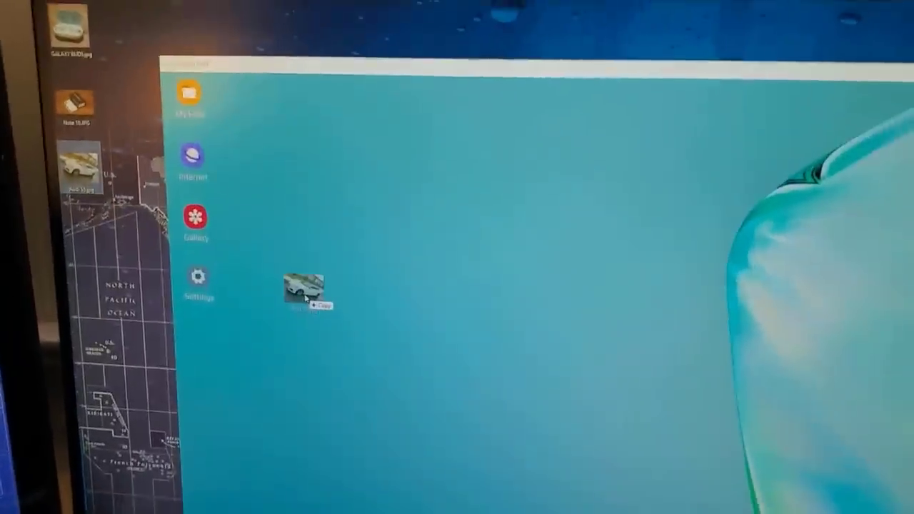
pyautogui.moveTo(288, 306); pyautogui.dragTo(283, 310)
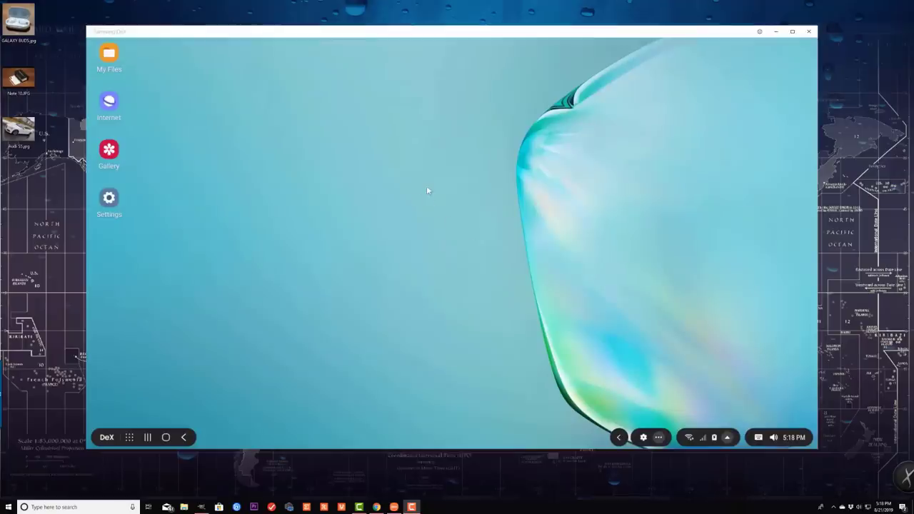
# Step: Exit Samsung DeX and show the samsung.com/dex download page in Chrome
pyautogui.click(809, 33)
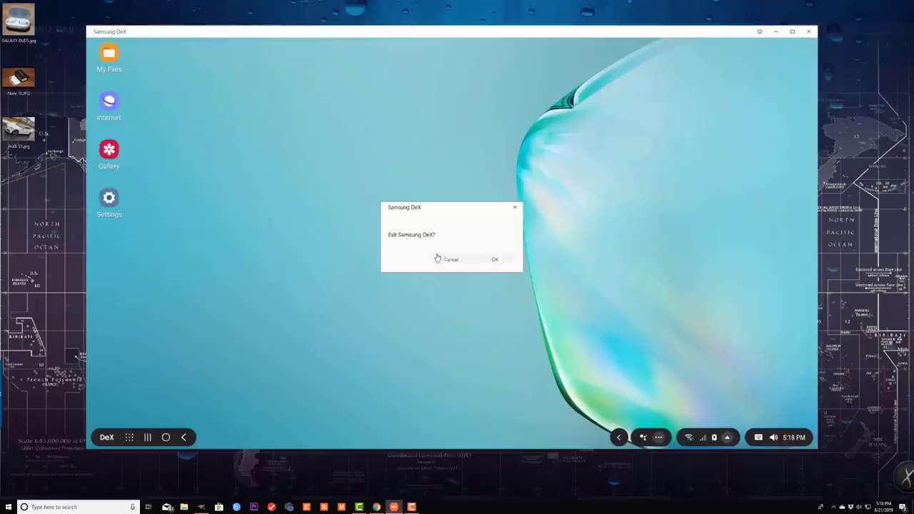
pyautogui.click(491, 259)
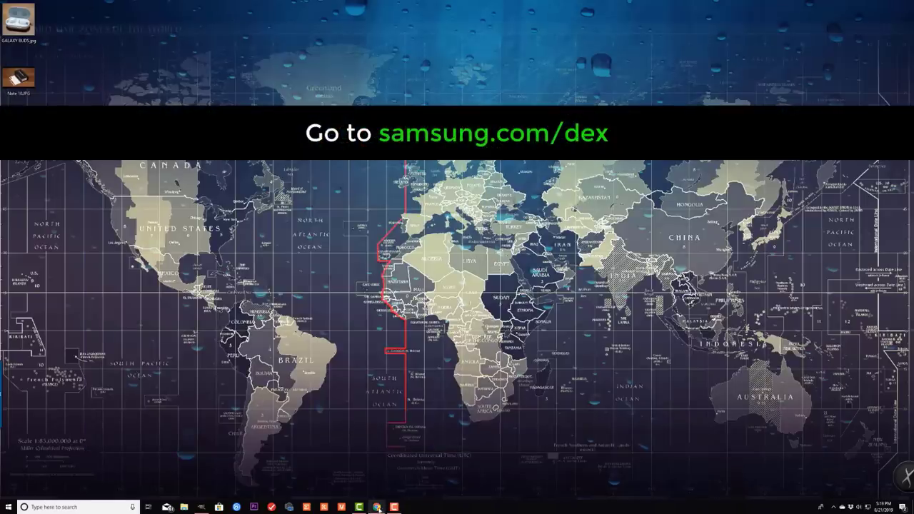
pyautogui.click(377, 507)
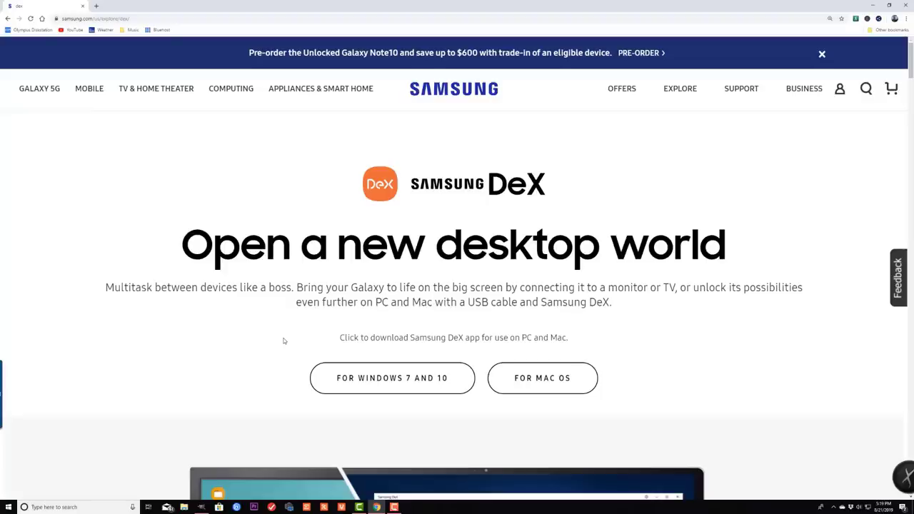
# Step: Launch the Samsung DeX app by searching 'samsung' in Windows search
pyautogui.click(72, 507)
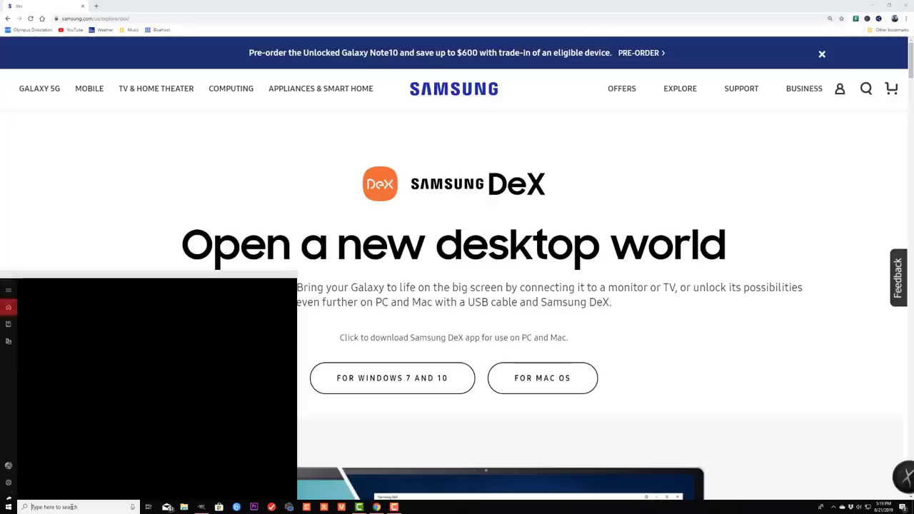
pyautogui.write('samsung')
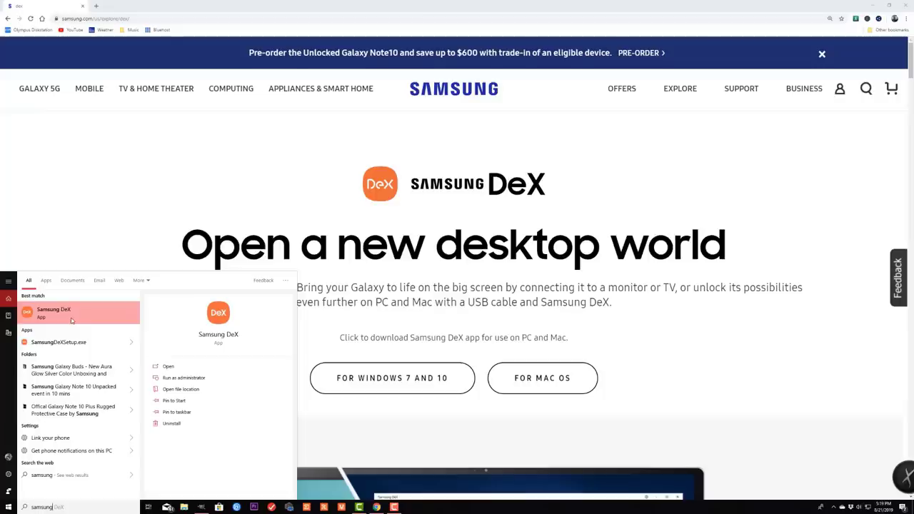
pyautogui.click(51, 321)
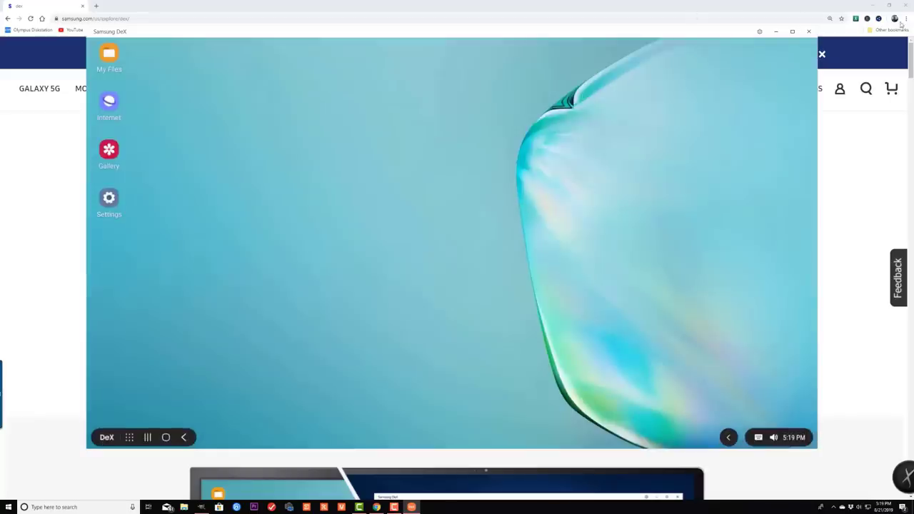
# Step: Minimize Chrome and move the DeX window slightly lower on screen
pyautogui.click(901, 24)
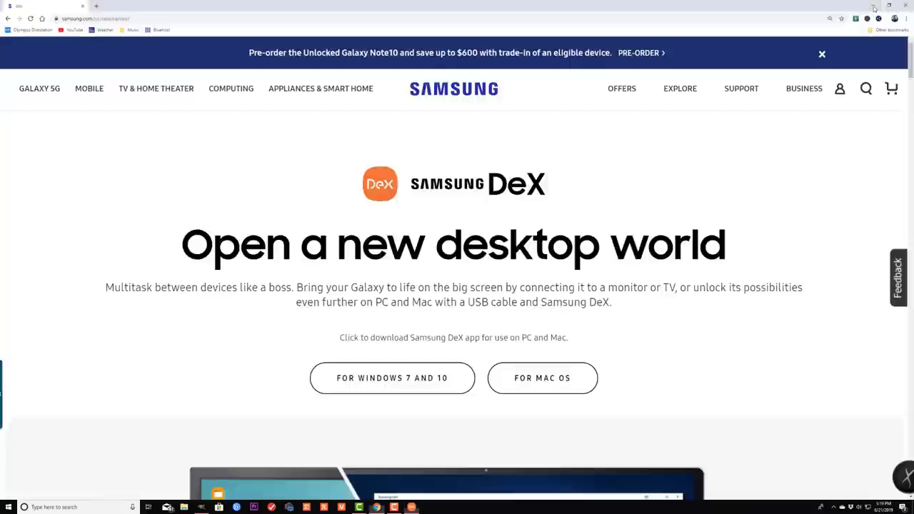
pyautogui.click(872, 5)
pyautogui.moveTo(505, 29); pyautogui.dragTo(518, 44)
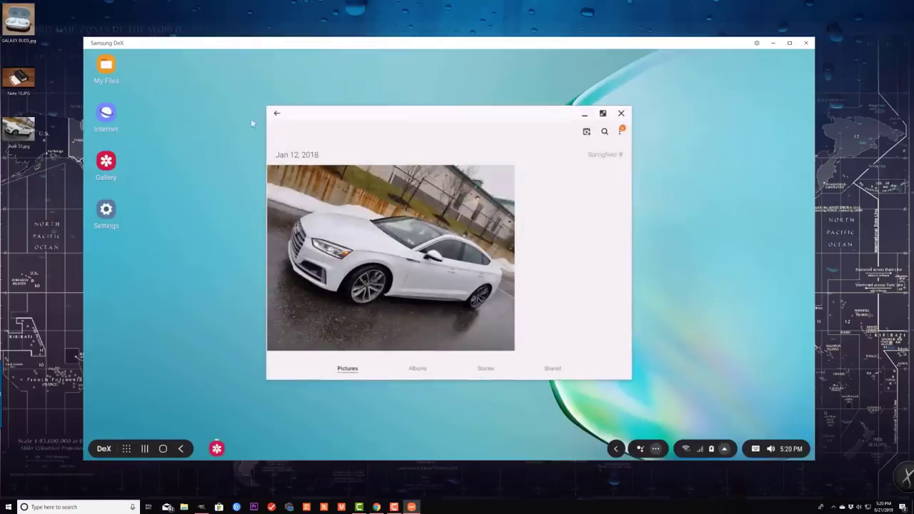
# Step: Close Gallery and drag the GALAXY BUDS and Note 10 pictures into DeX
pyautogui.click(277, 115)
pyautogui.moveTo(47, 85); pyautogui.dragTo(175, 184)
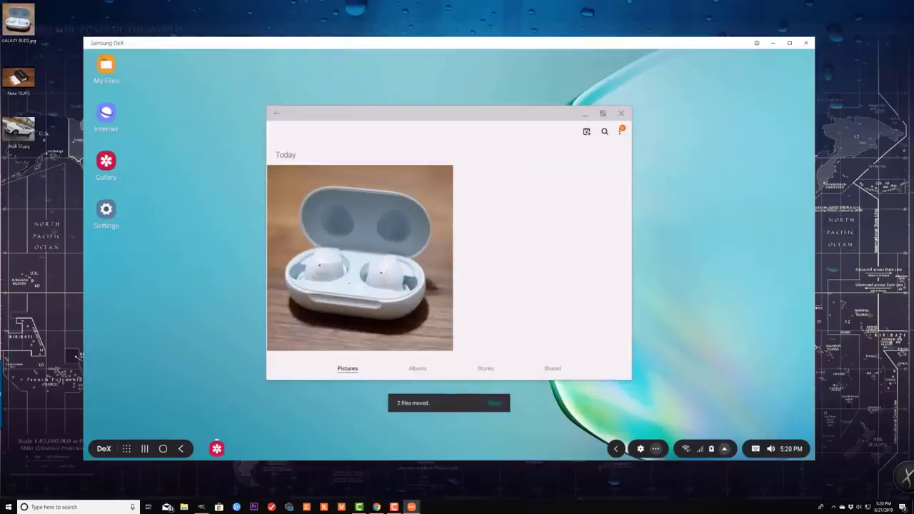
pyautogui.scroll(2, 399, 244)
pyautogui.scroll(-6, 400, 244)
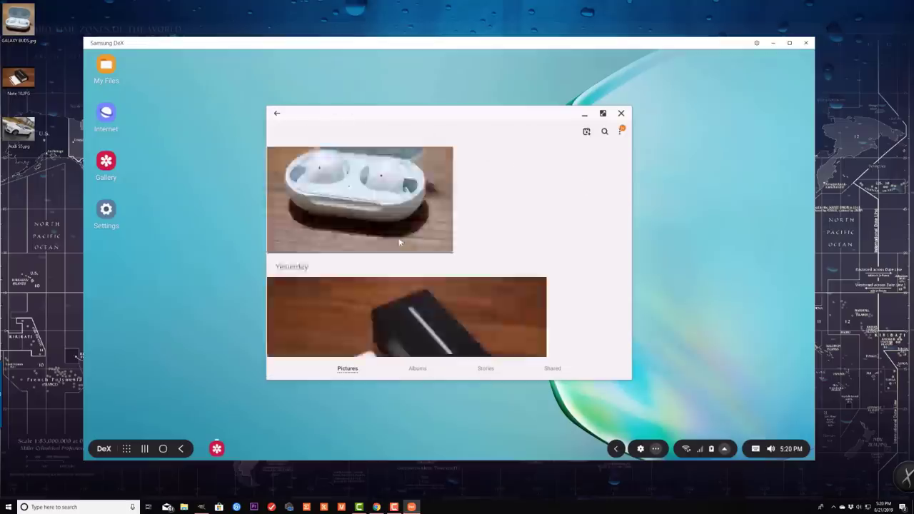
pyautogui.scroll(5, 399, 244)
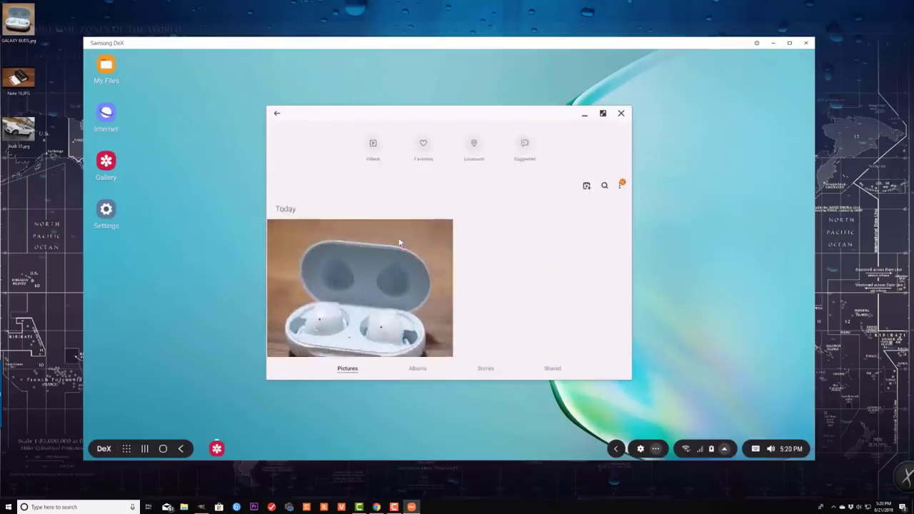
pyautogui.scroll(-5, 400, 243)
pyautogui.scroll(5, 400, 244)
pyautogui.scroll(2, 511, 133)
pyautogui.moveTo(610, 113); pyautogui.dragTo(574, 127)
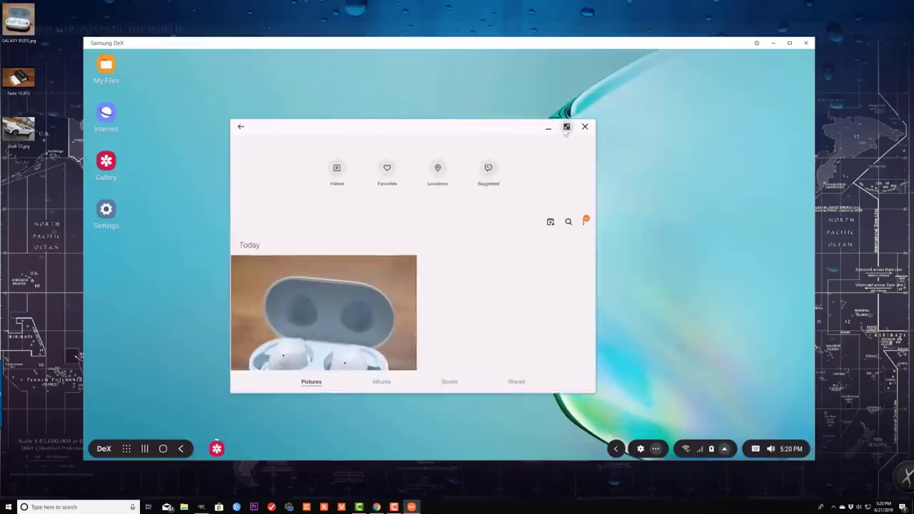
# Step: Maximize the Gallery window, restore it to a smaller size, then minimize it
pyautogui.click(568, 128)
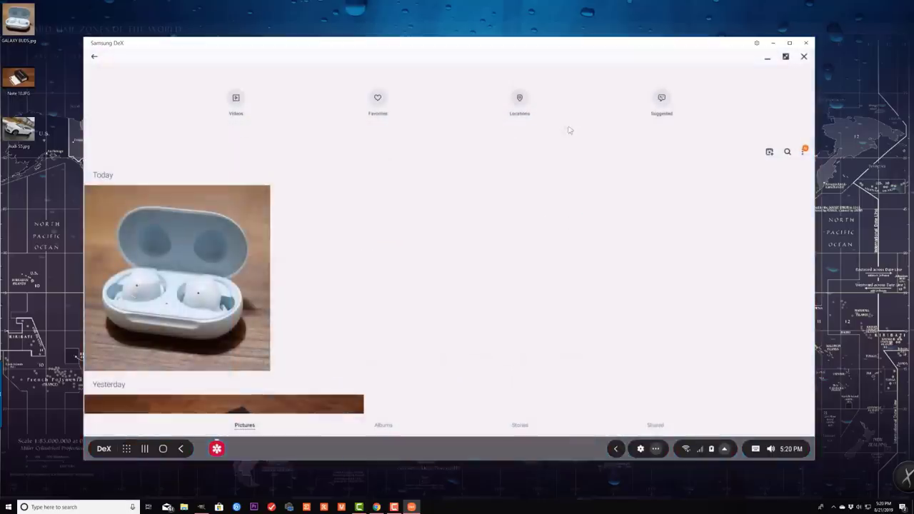
pyautogui.click(785, 56)
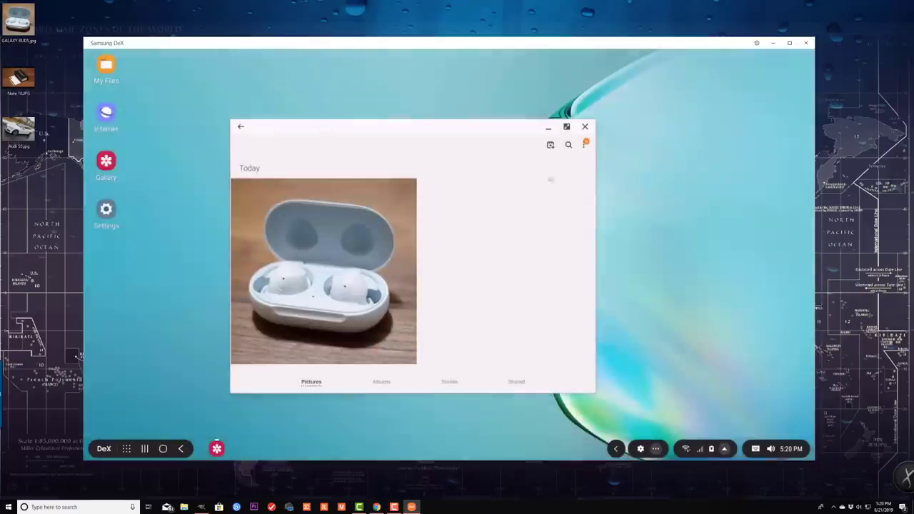
pyautogui.click(547, 129)
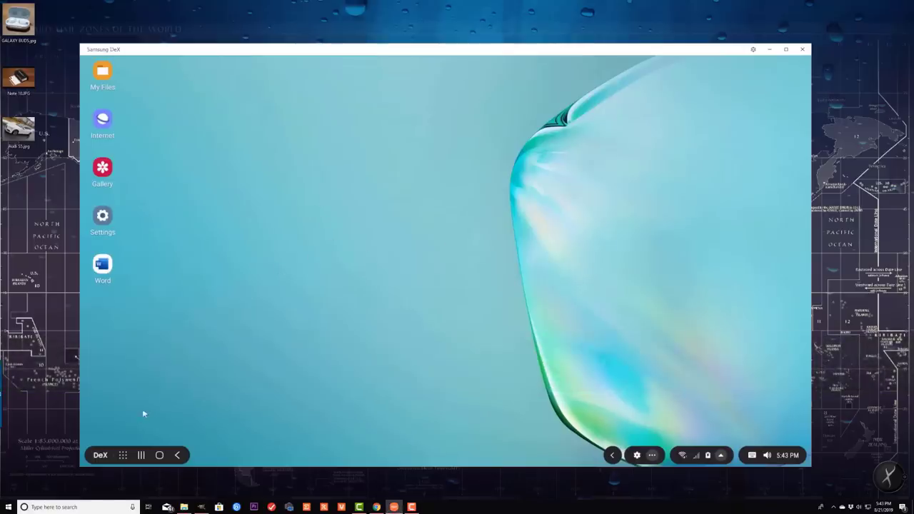
# Step: Find Messages by searching 'messages' in the Apps drawer and open it
pyautogui.click(123, 457)
pyautogui.click(573, 94)
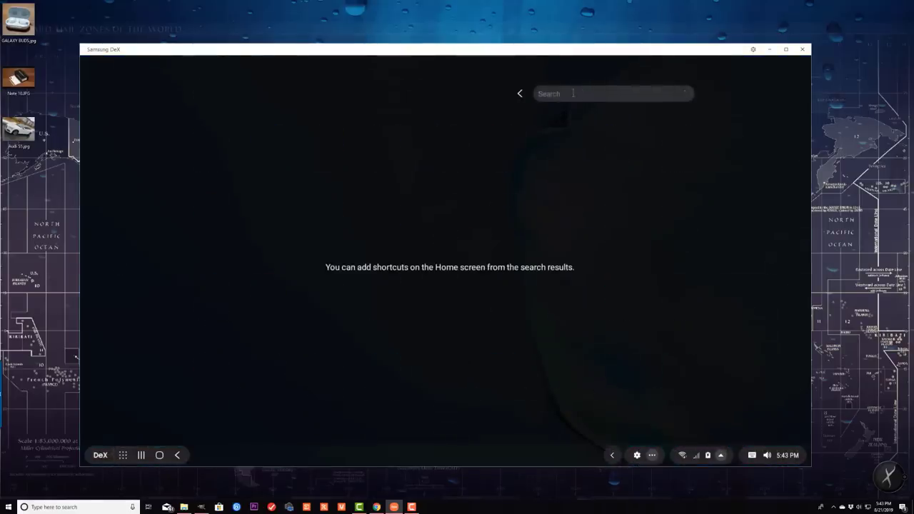
pyautogui.write('messages')
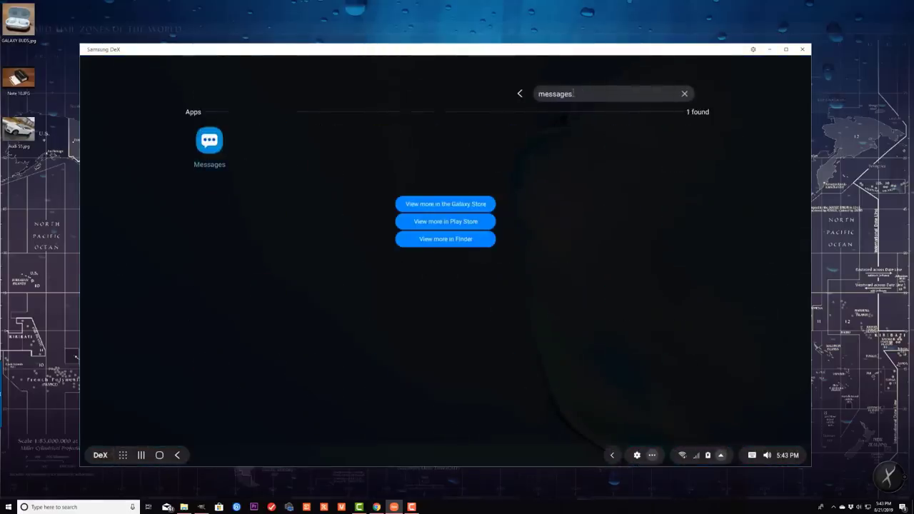
pyautogui.click(210, 142)
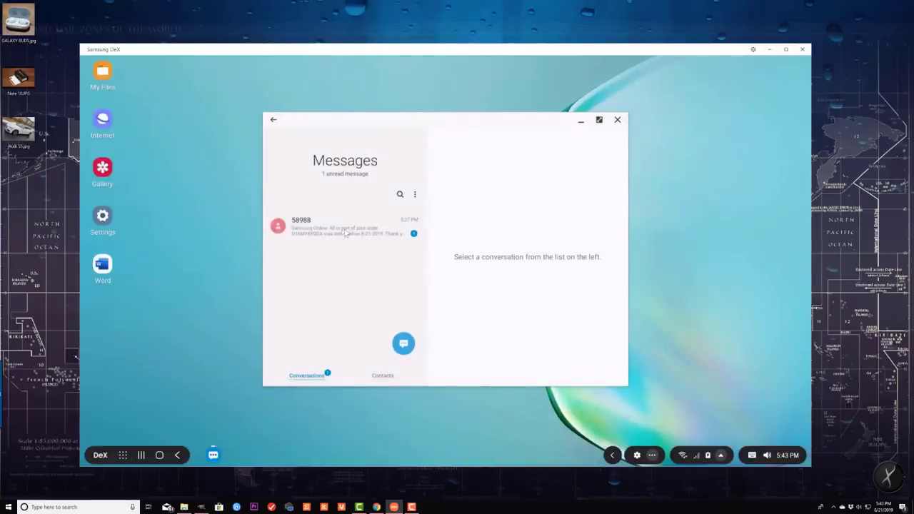
# Step: Reply 'Thanks :)' to the Samsung Online delivery conversation
pyautogui.click(344, 234)
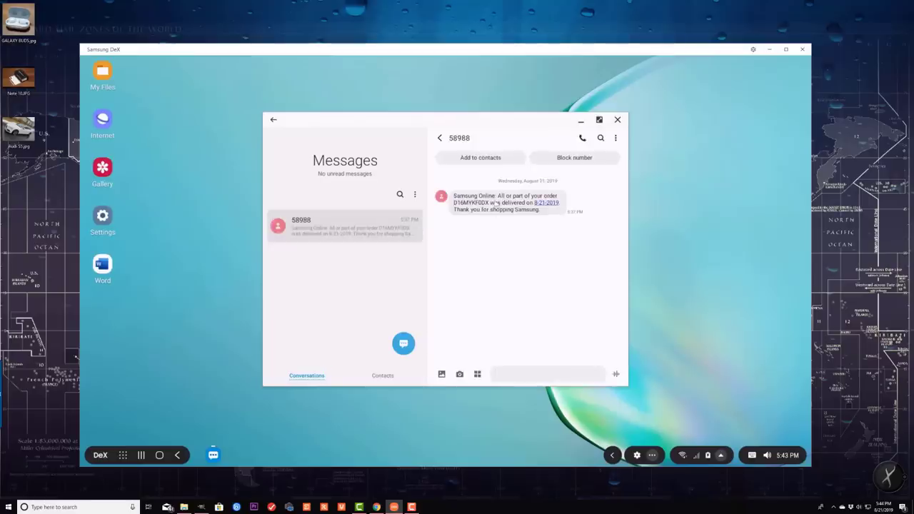
pyautogui.click(499, 371)
pyautogui.write('Thanks :)')
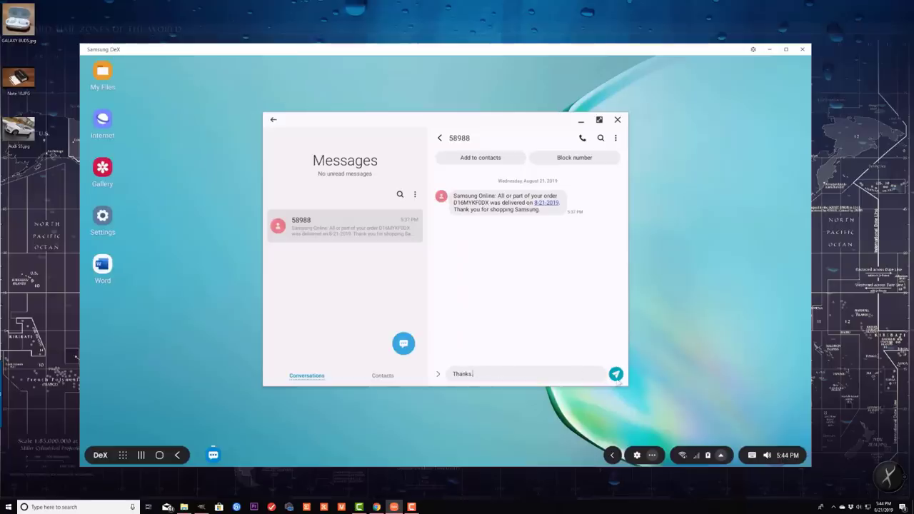
pyautogui.press('Return')
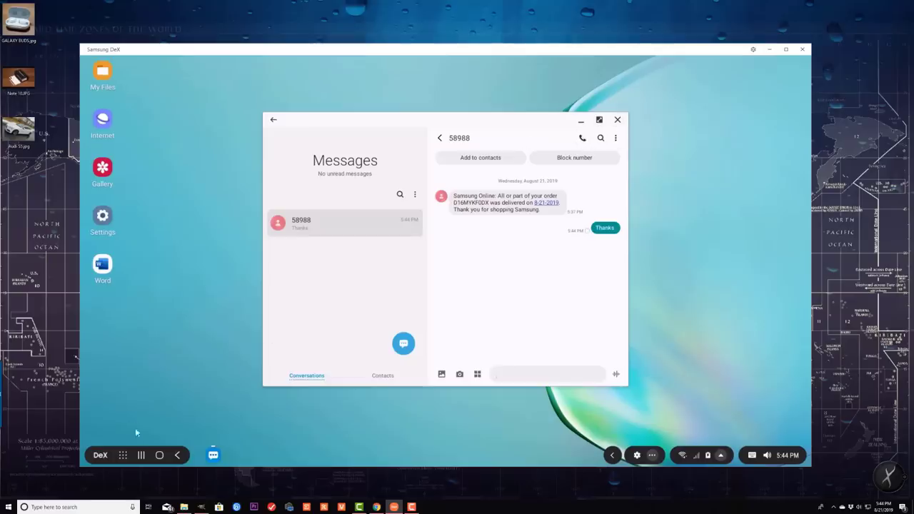
pyautogui.click(123, 455)
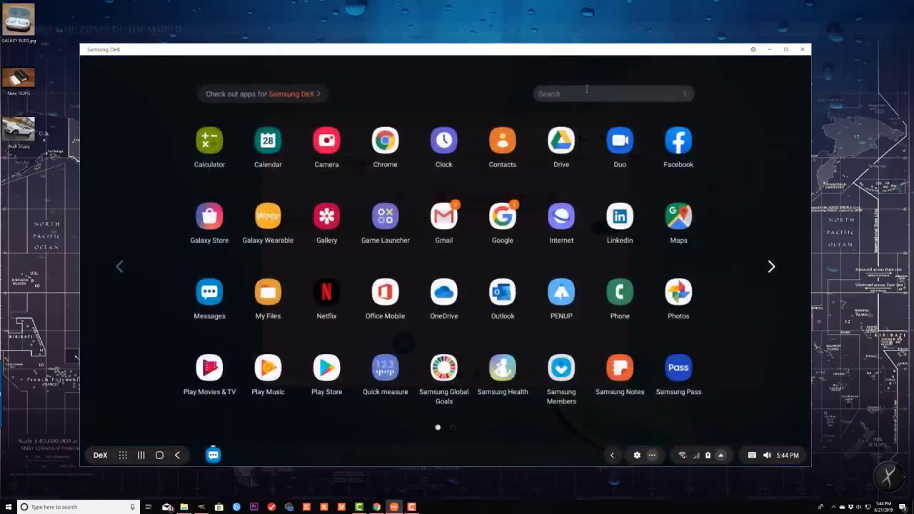
# Step: Open the Phone app via an app search for 'phone', then close both Phone and Messages
pyautogui.click(583, 91)
pyautogui.write('phone')
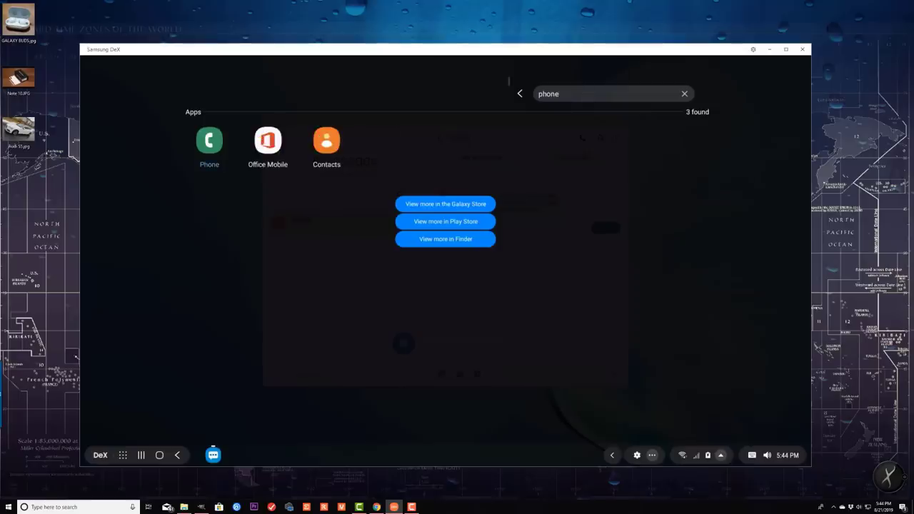
pyautogui.click(210, 147)
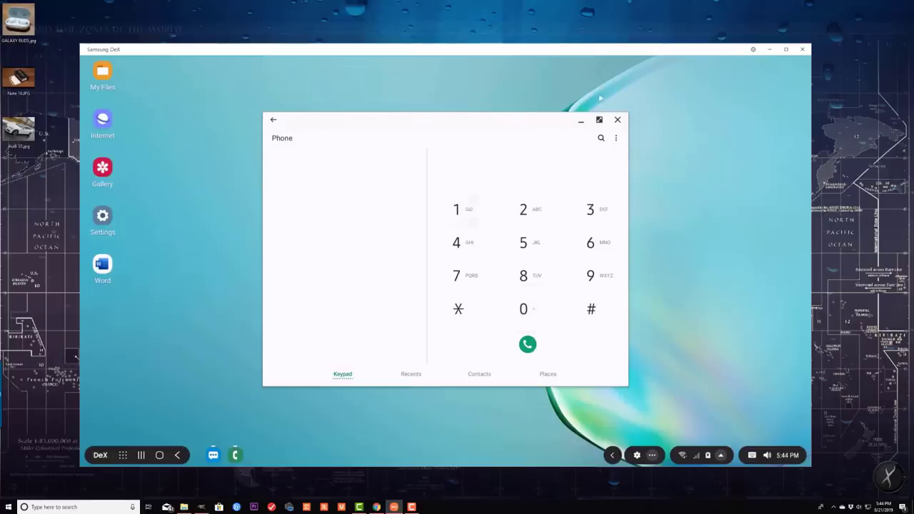
pyautogui.click(617, 119)
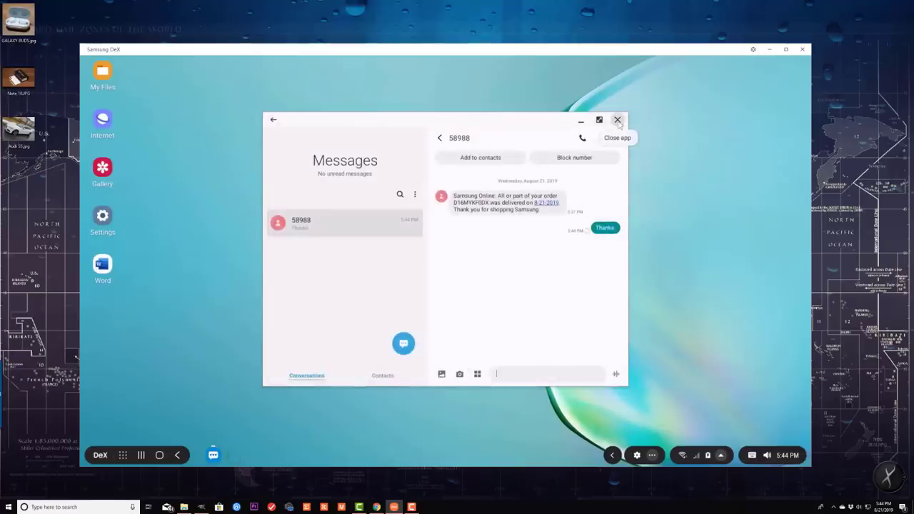
pyautogui.click(617, 120)
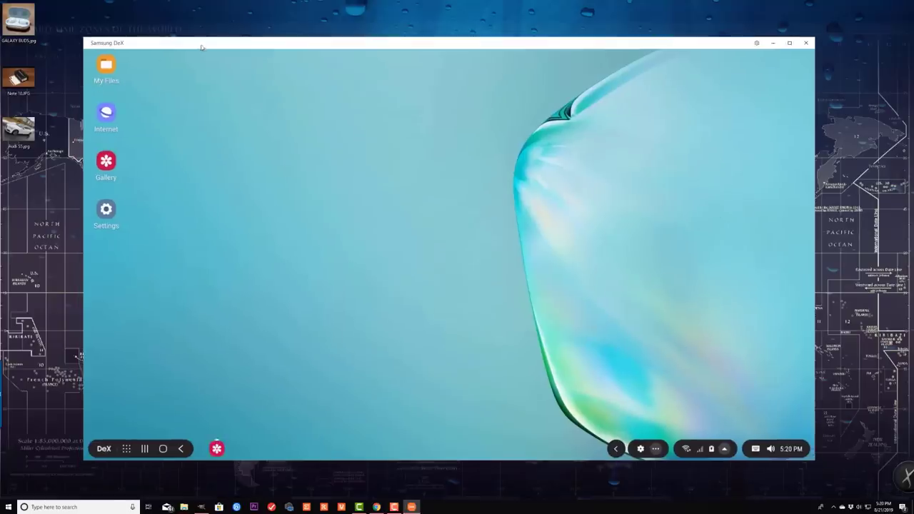
# Step: Open My Files from the desktop, show Recent files, and open Note 10.JPG
pyautogui.moveTo(202, 47); pyautogui.dragTo(207, 46)
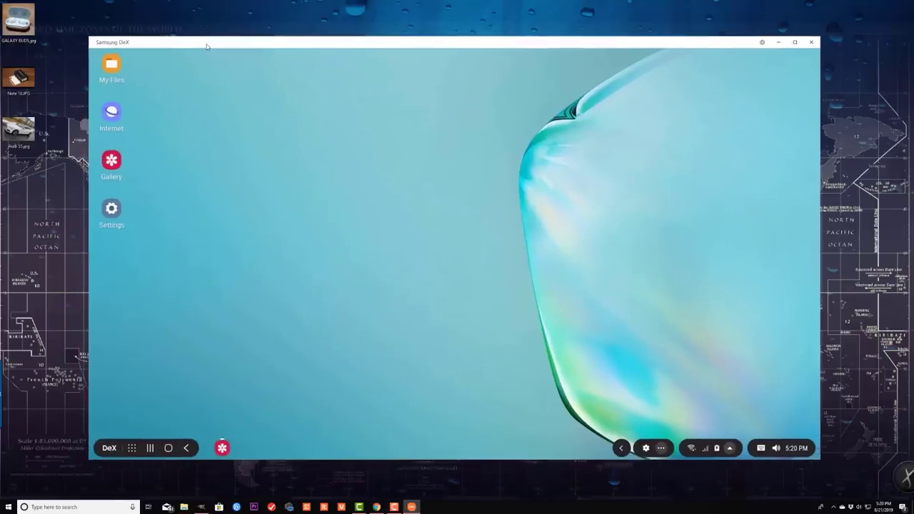
pyautogui.doubleClick(113, 66)
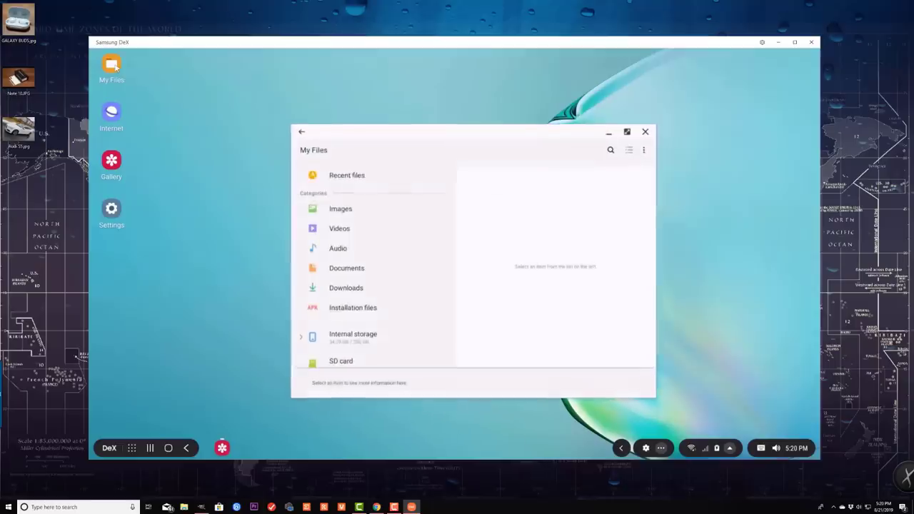
pyautogui.click(349, 178)
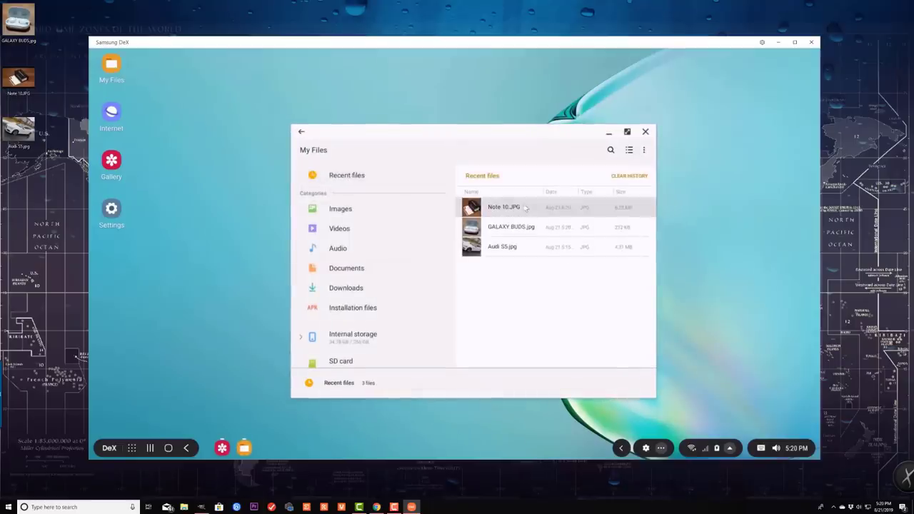
pyautogui.click(593, 131)
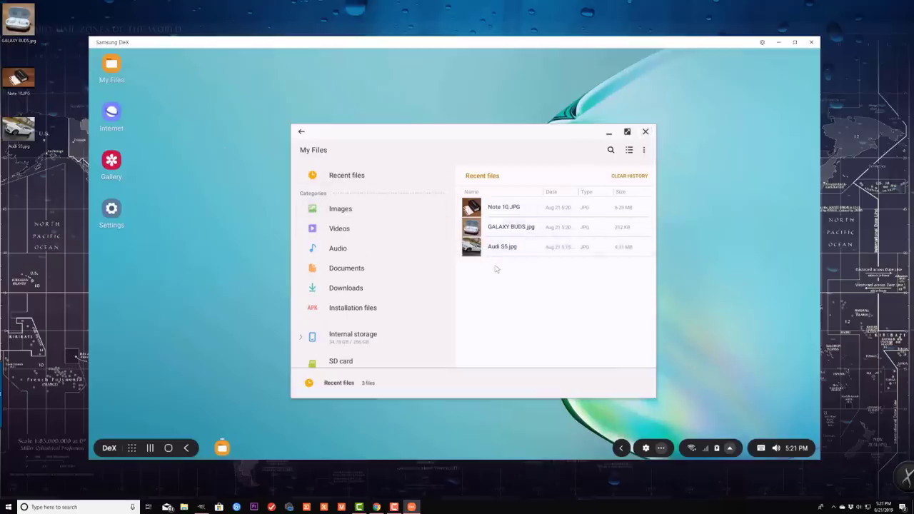
# Step: Close My Files, then open and close the Internet browser
pyautogui.click(644, 133)
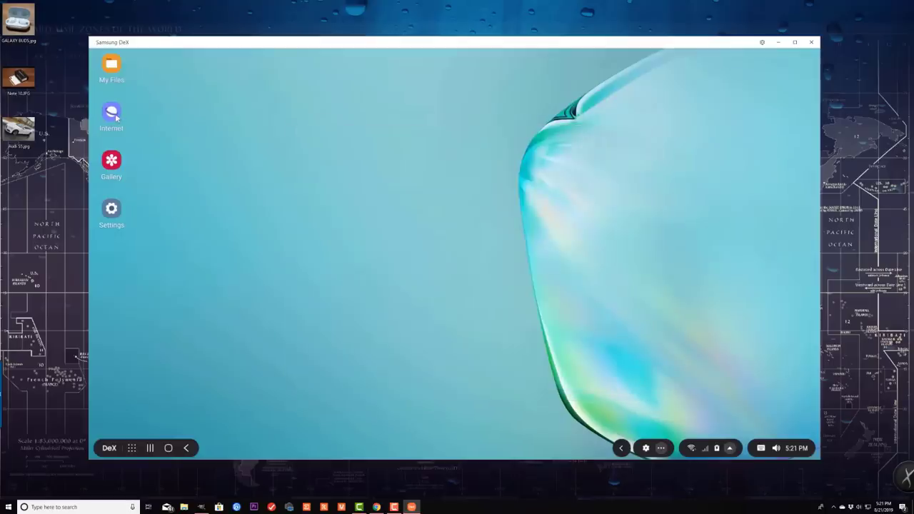
pyautogui.doubleClick(113, 116)
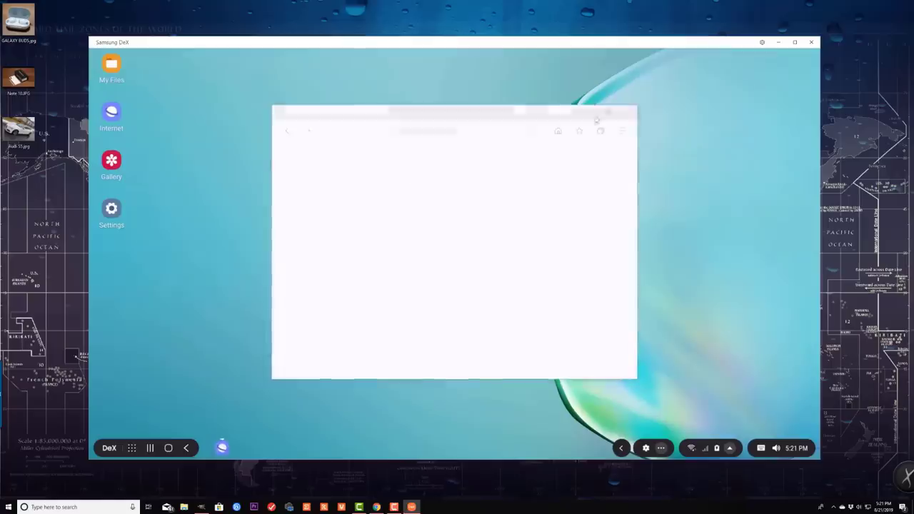
pyautogui.click(626, 113)
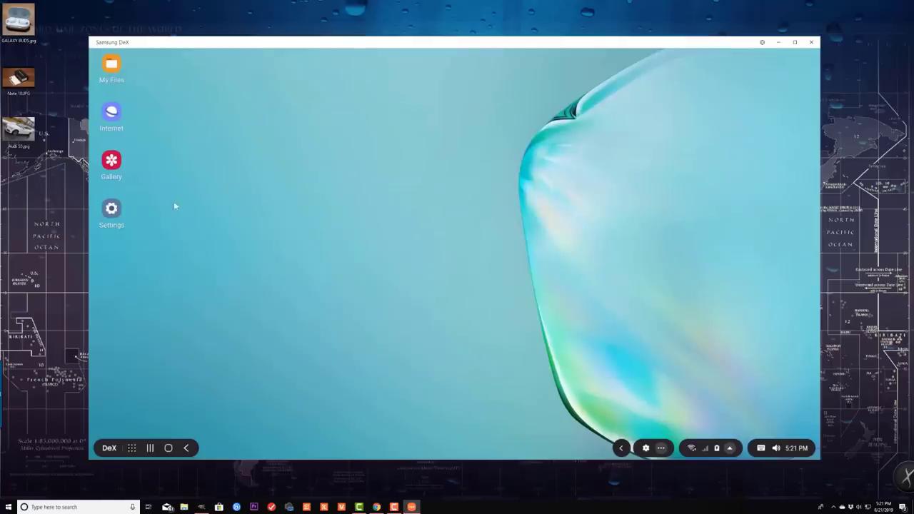
# Step: Open Settings, view the Samsung DeX page, then the Display page, and close Settings
pyautogui.doubleClick(118, 218)
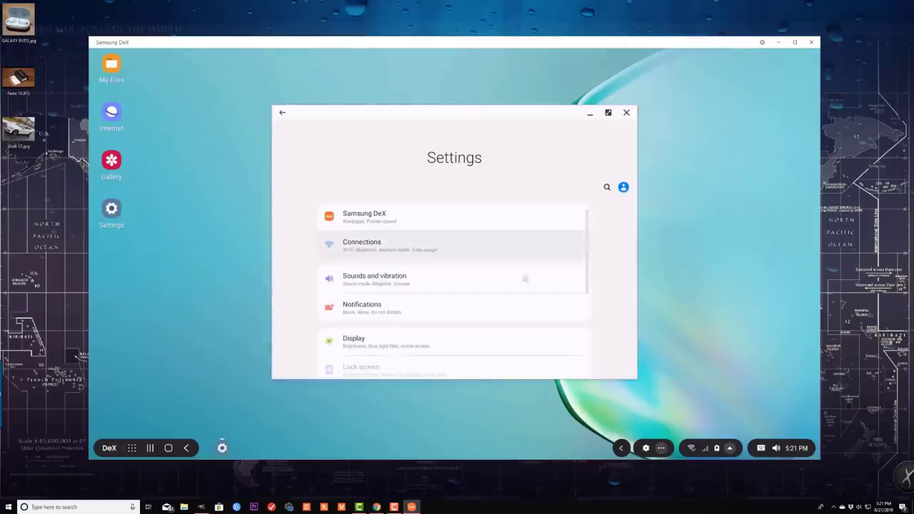
pyautogui.moveTo(587, 231); pyautogui.dragTo(592, 207)
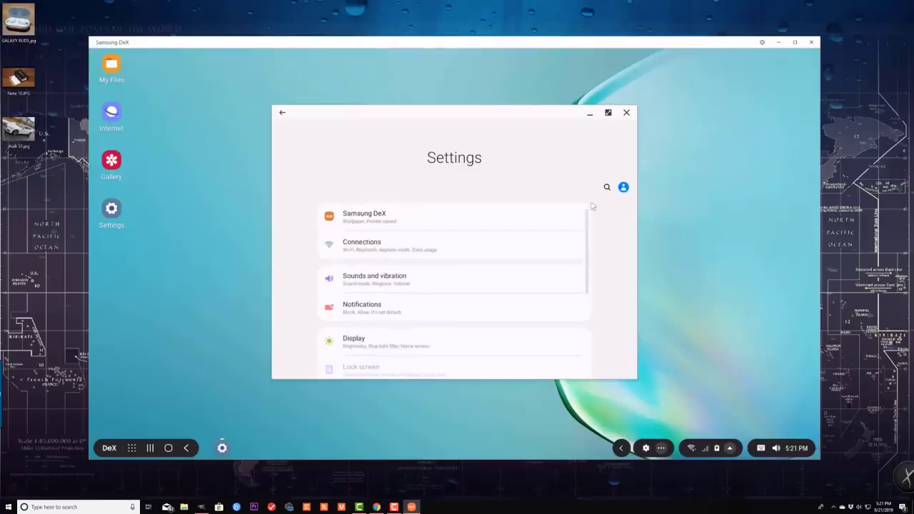
pyautogui.click(399, 215)
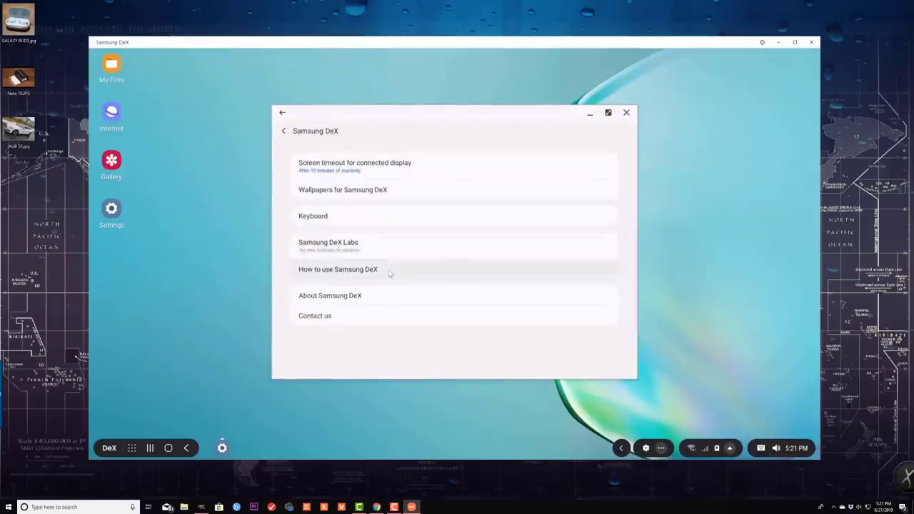
pyautogui.click(284, 131)
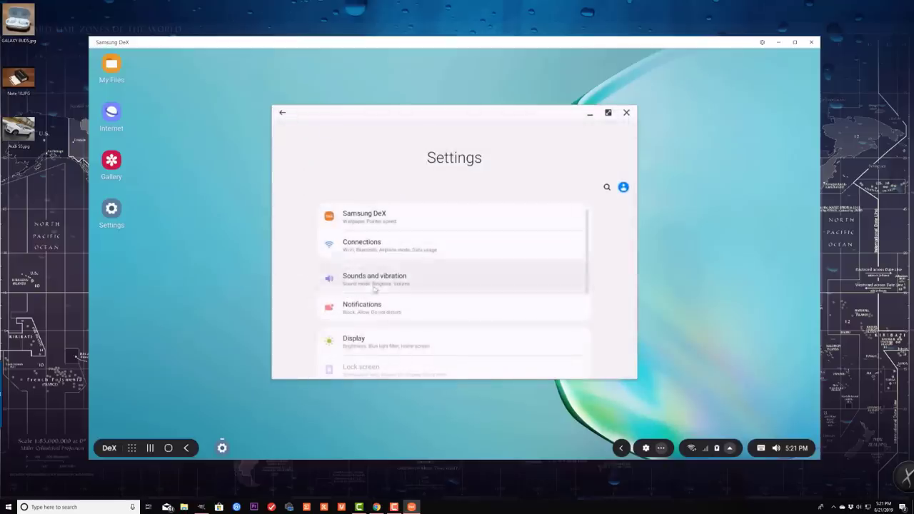
pyautogui.click(348, 344)
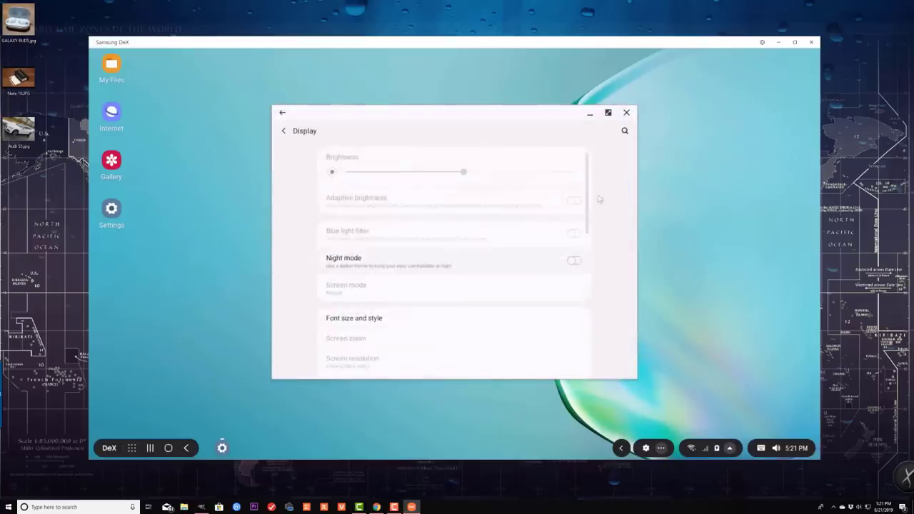
pyautogui.scroll(-1, 592, 196)
pyautogui.scroll(1, 598, 180)
pyautogui.click(626, 112)
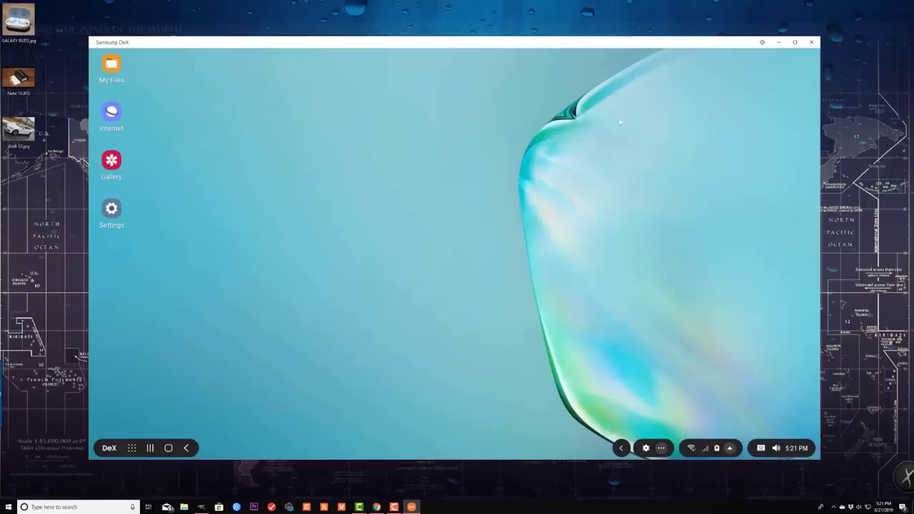
# Step: Open the Apps drawer, go to its second page, and launch YouTube
pyautogui.click(131, 448)
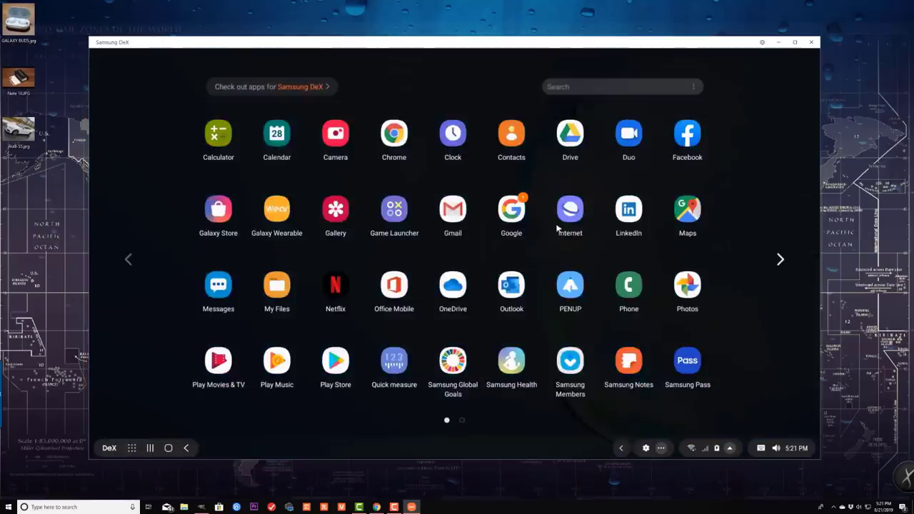
pyautogui.scroll(-1, 553, 230)
pyautogui.scroll(1, 545, 239)
pyautogui.scroll(-1, 545, 239)
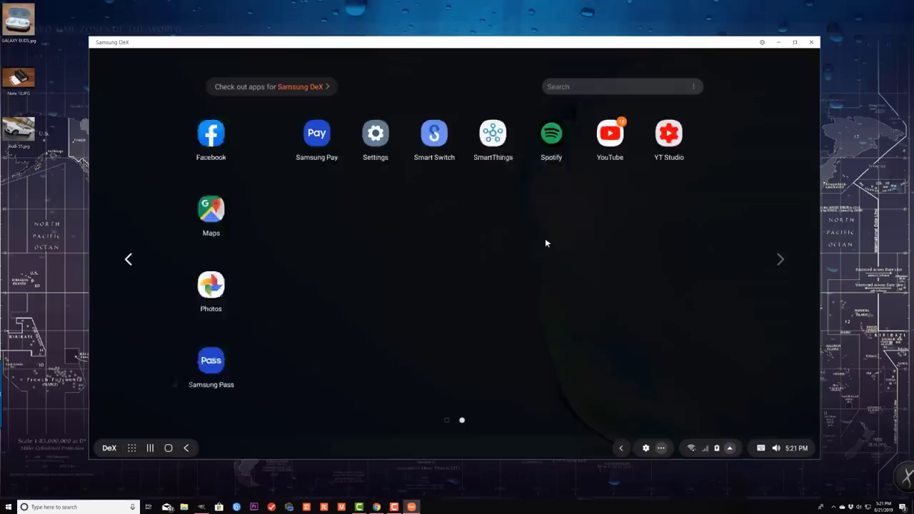
pyautogui.scroll(1, 545, 243)
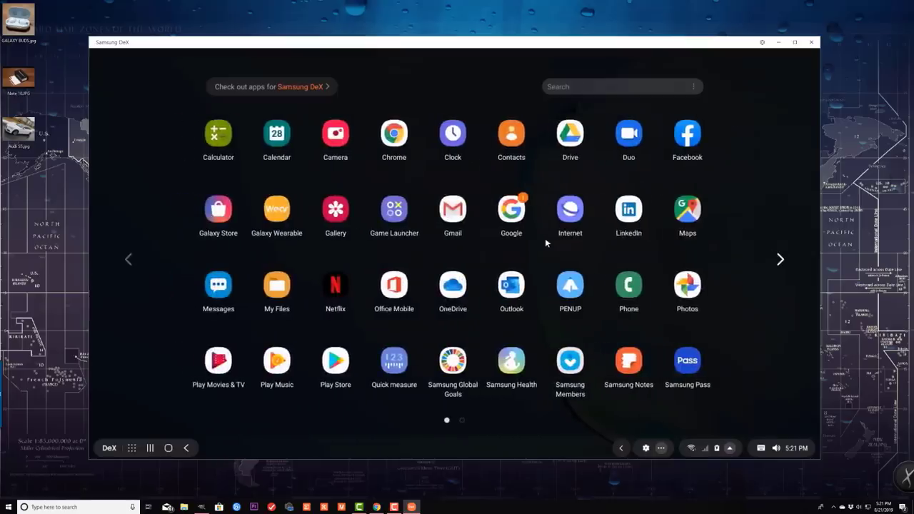
pyautogui.scroll(-1, 545, 241)
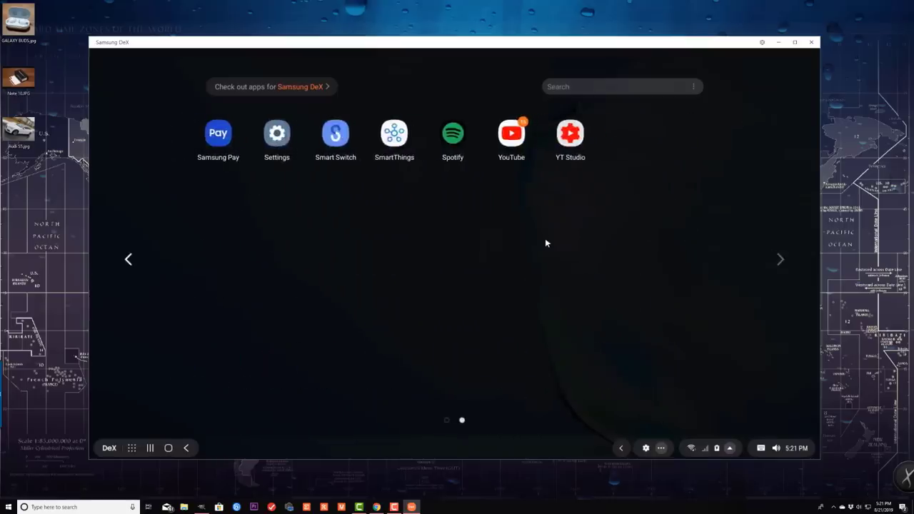
pyautogui.click(514, 136)
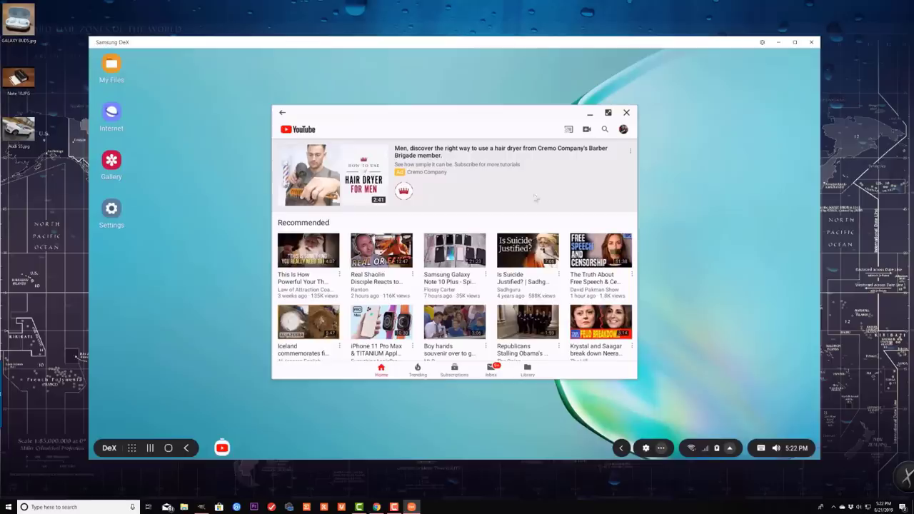
# Step: Play the Sadhguru video 'Is Suicide Justified?' from Recommended, then minimize the YouTube window
pyautogui.click(526, 247)
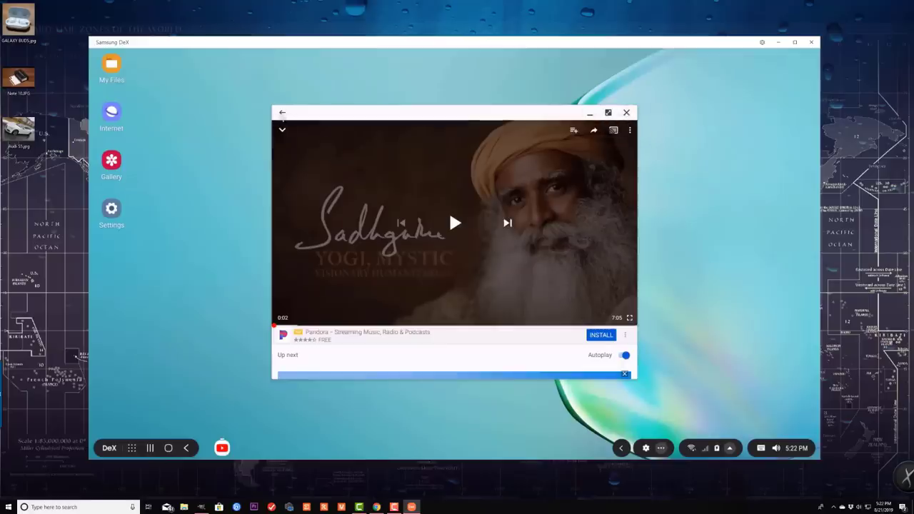
pyautogui.click(589, 114)
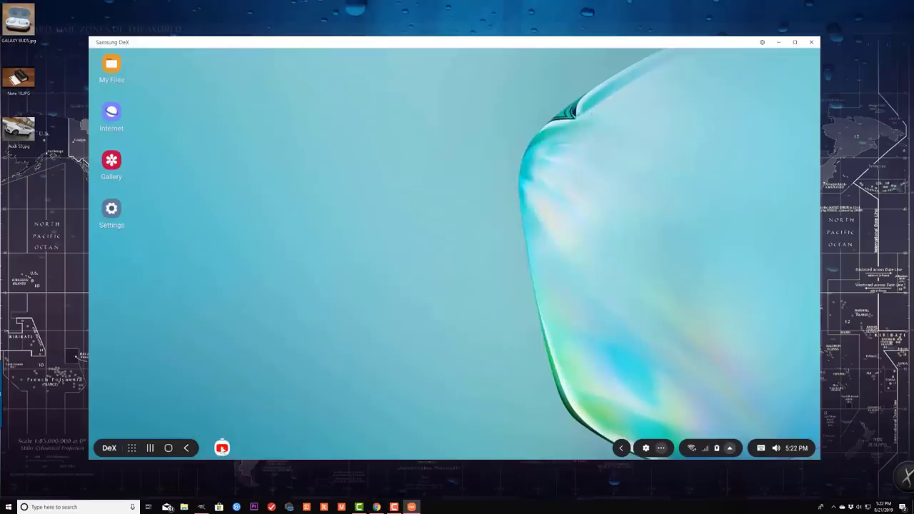
# Step: Open and close the recent apps and app list, then expand the tray to show the date and 77% battery
pyautogui.click(150, 450)
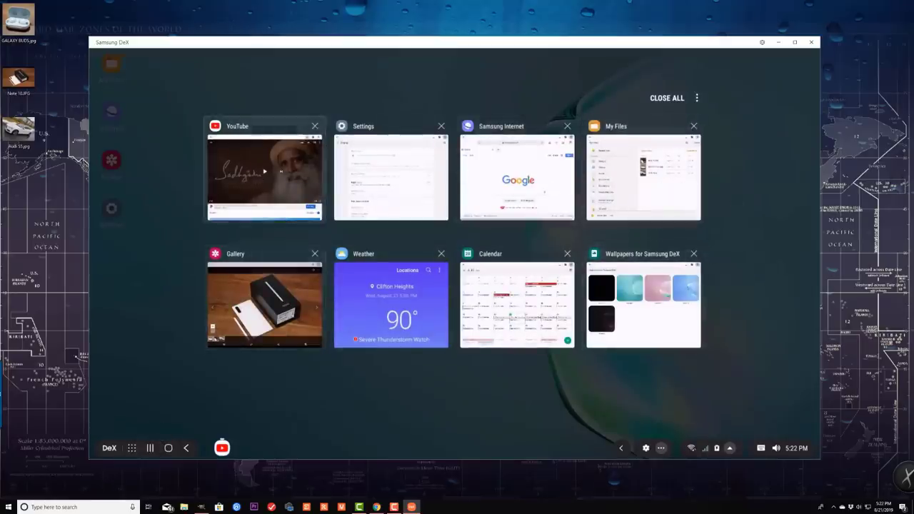
pyautogui.click(148, 449)
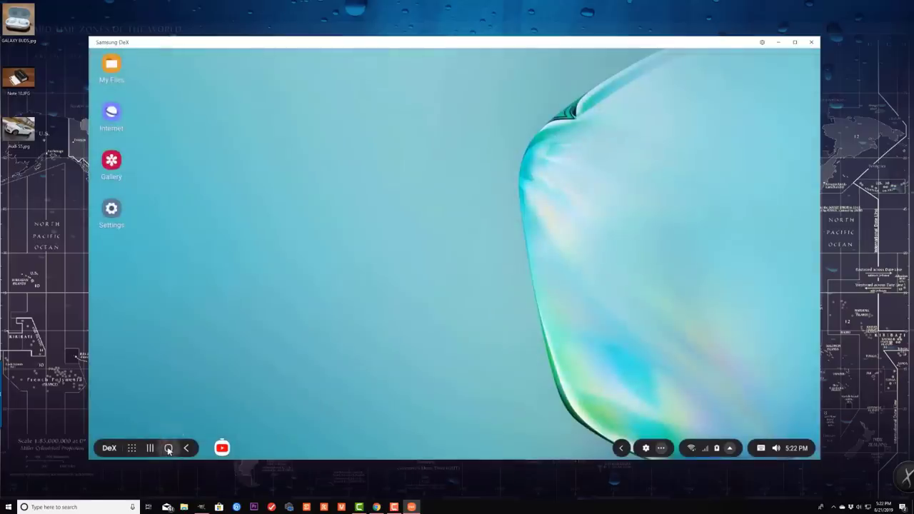
pyautogui.click(131, 448)
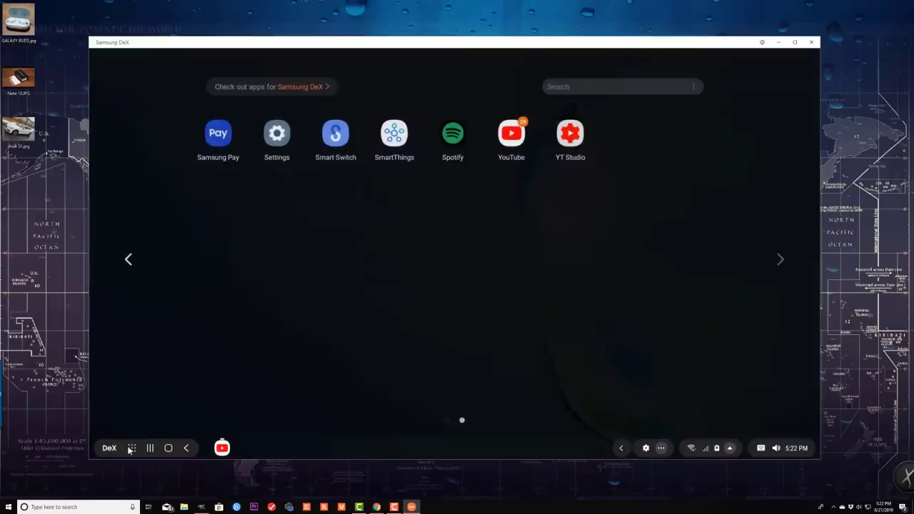
pyautogui.click(169, 448)
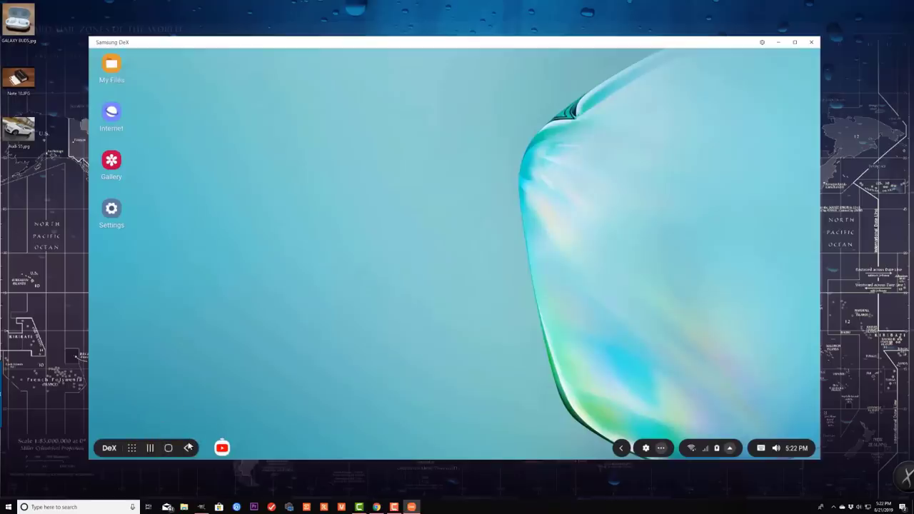
pyautogui.click(132, 448)
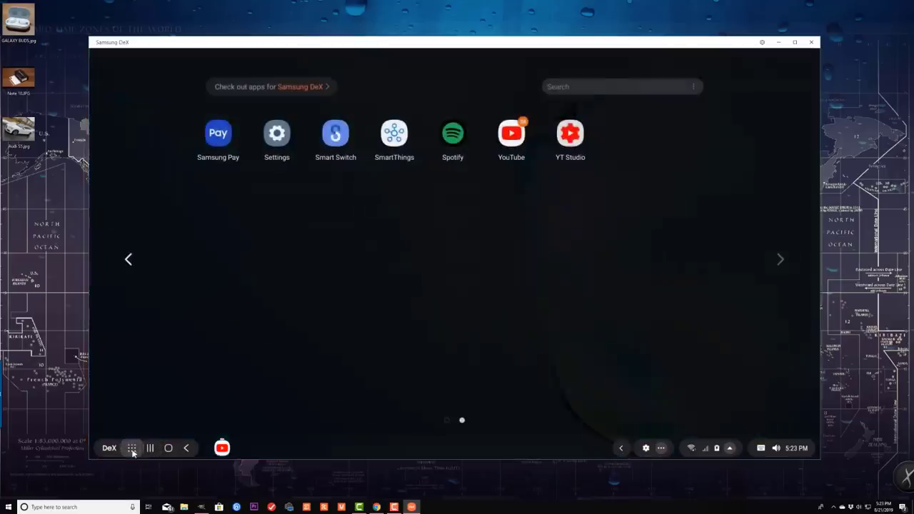
pyautogui.click(262, 255)
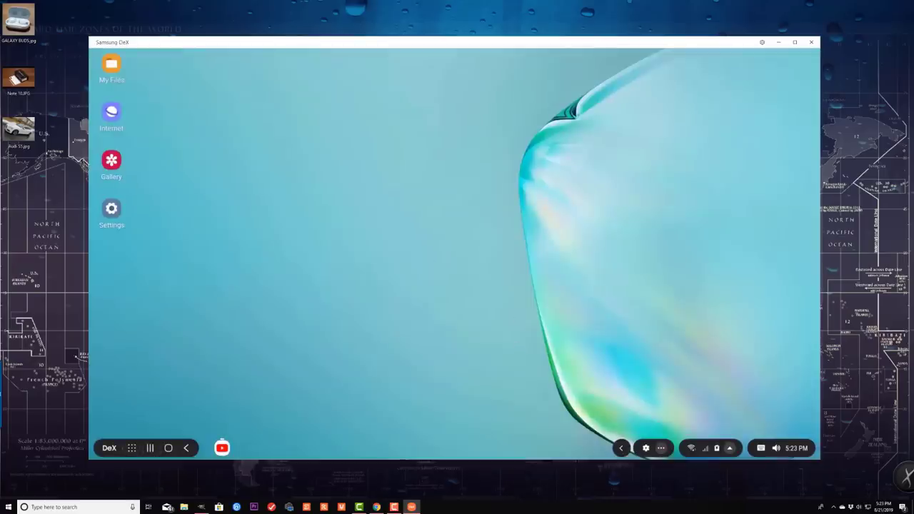
pyautogui.click(622, 448)
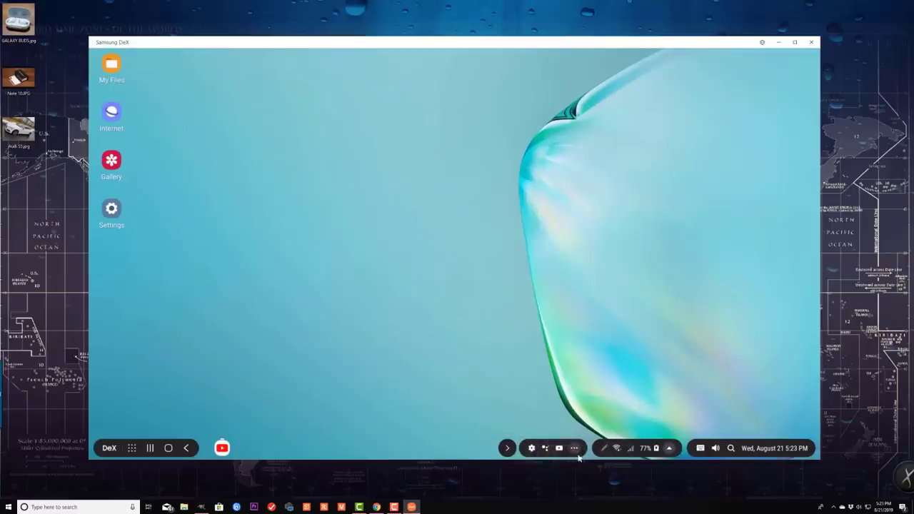
pyautogui.click(577, 449)
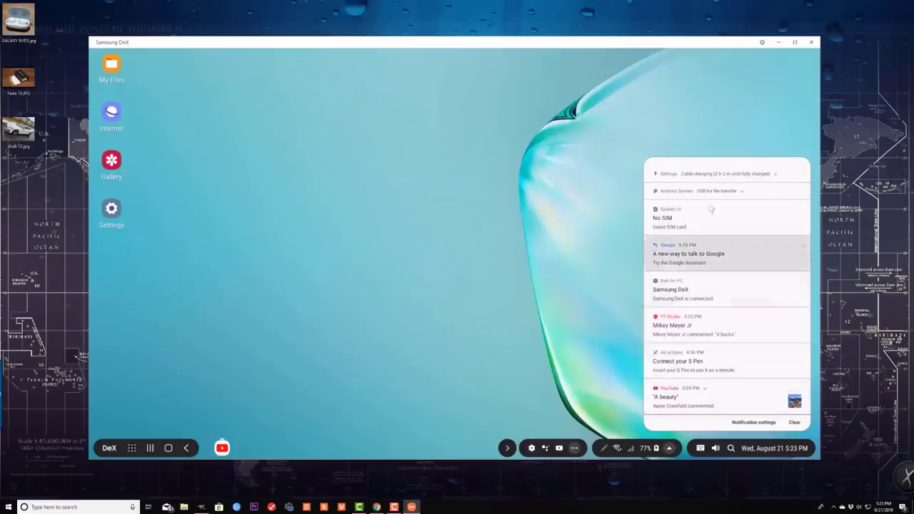
pyautogui.click(731, 180)
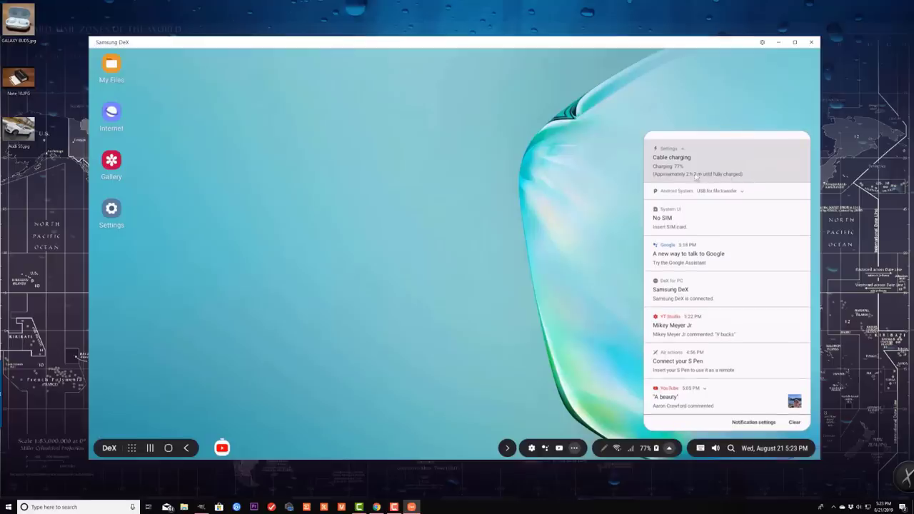
pyautogui.click(667, 449)
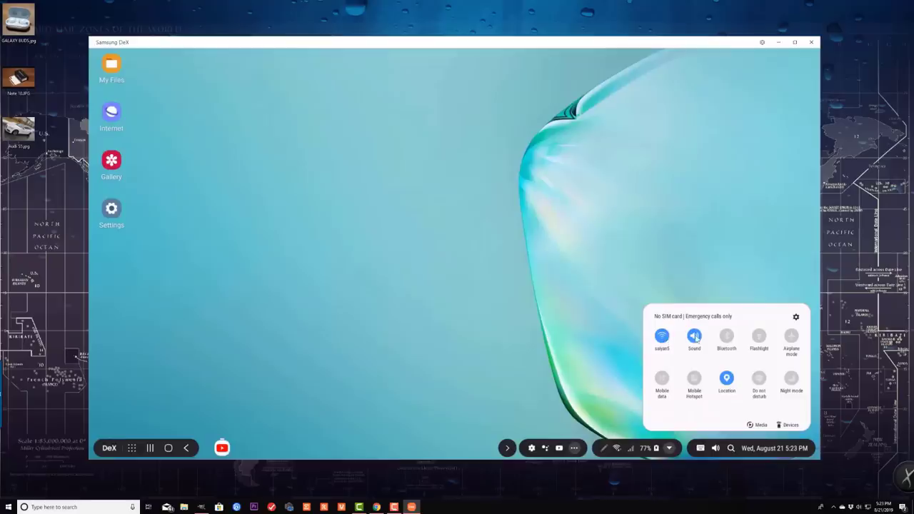
pyautogui.click(646, 449)
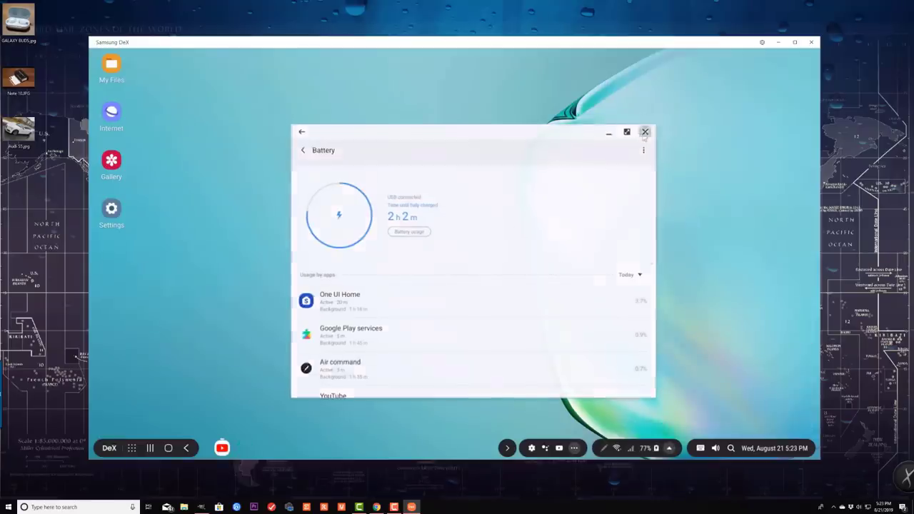
pyautogui.click(645, 131)
pyautogui.click(763, 448)
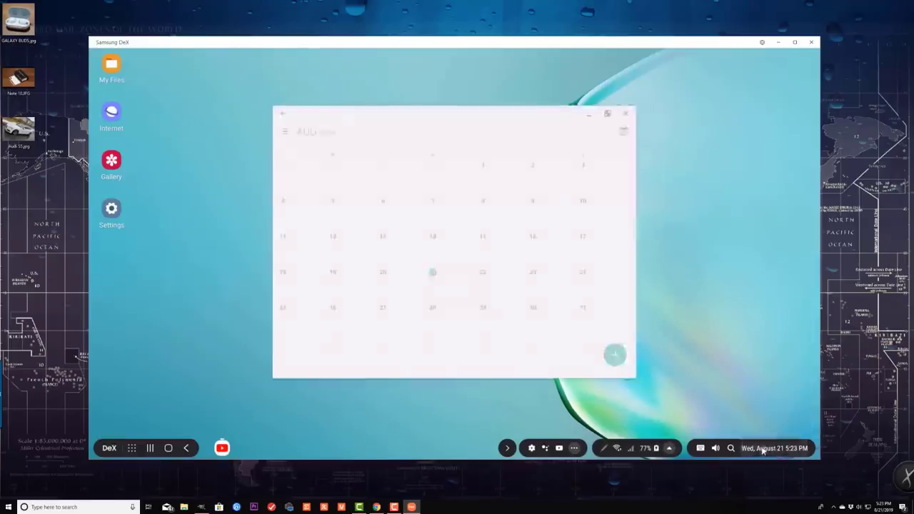
pyautogui.click(626, 113)
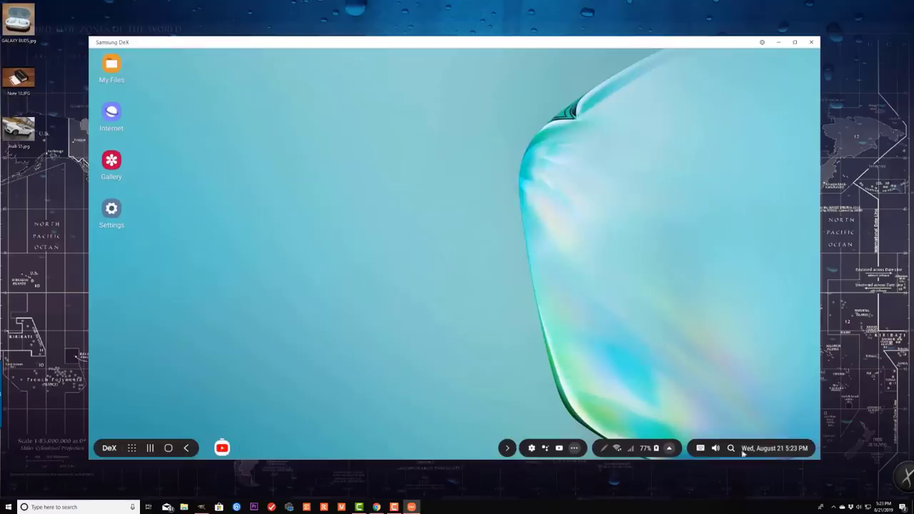
pyautogui.click(731, 450)
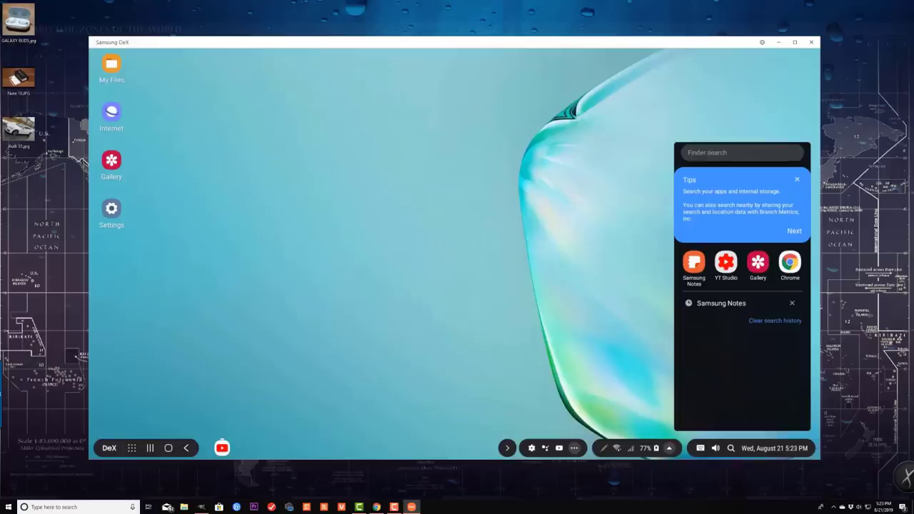
pyautogui.click(626, 190)
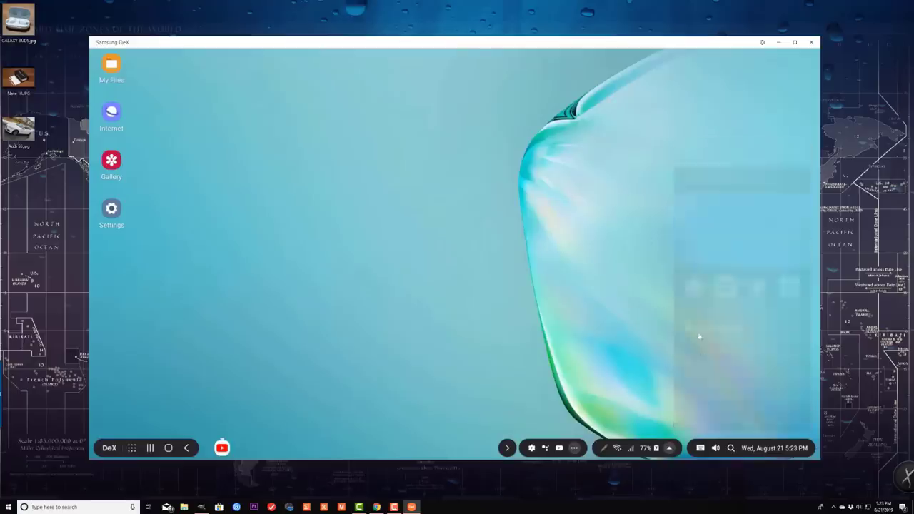
pyautogui.click(715, 449)
pyautogui.click(622, 387)
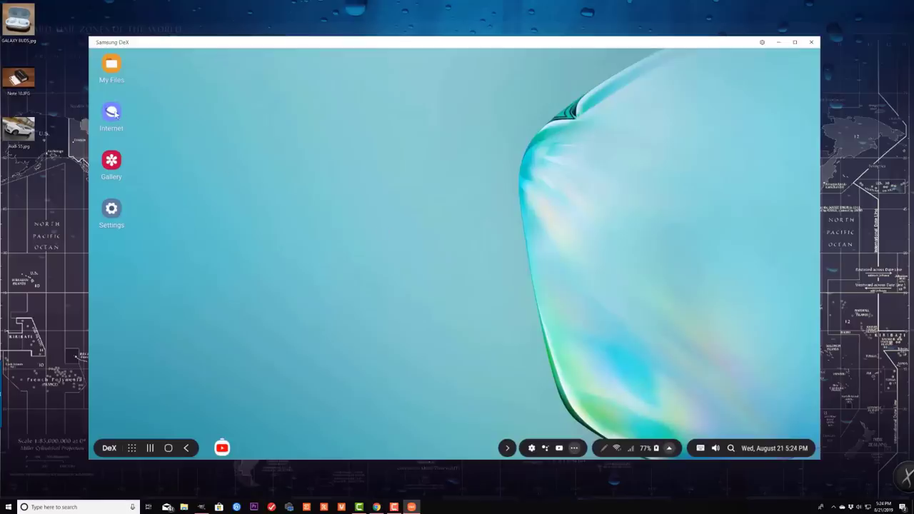
pyautogui.doubleClick(113, 112)
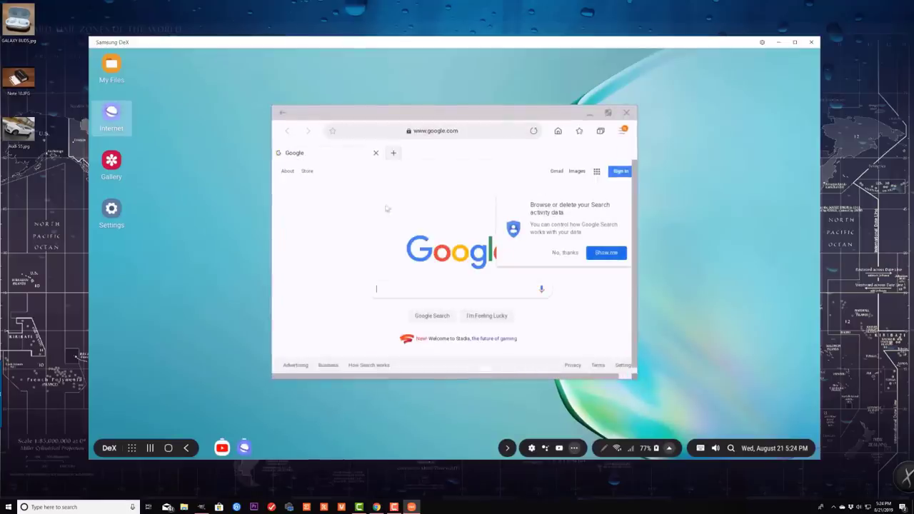
pyautogui.click(629, 113)
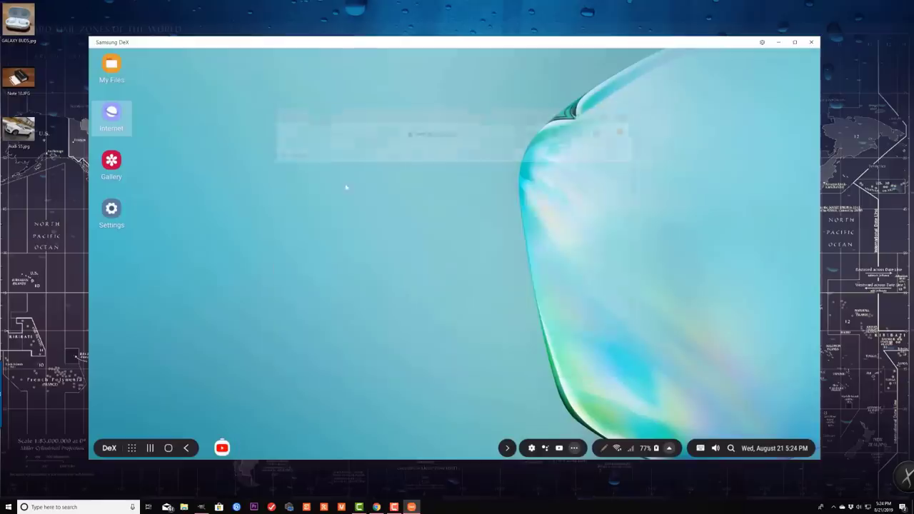
# Step: In DeX Labs, switch Force apps to resize on and then back off
pyautogui.click(108, 449)
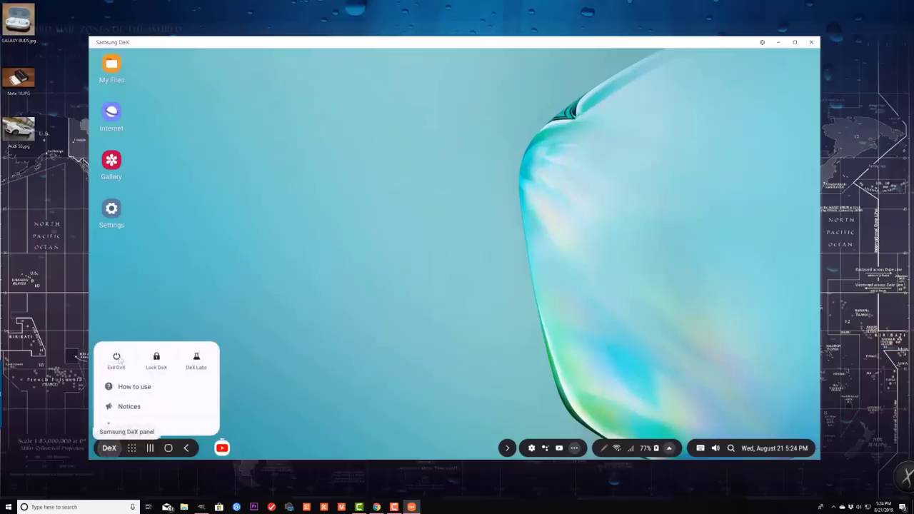
pyautogui.click(196, 358)
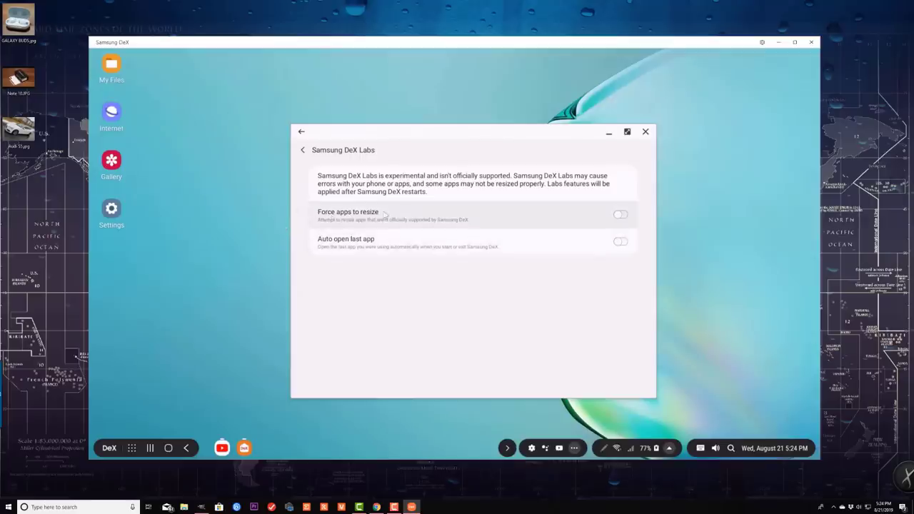
pyautogui.click(619, 215)
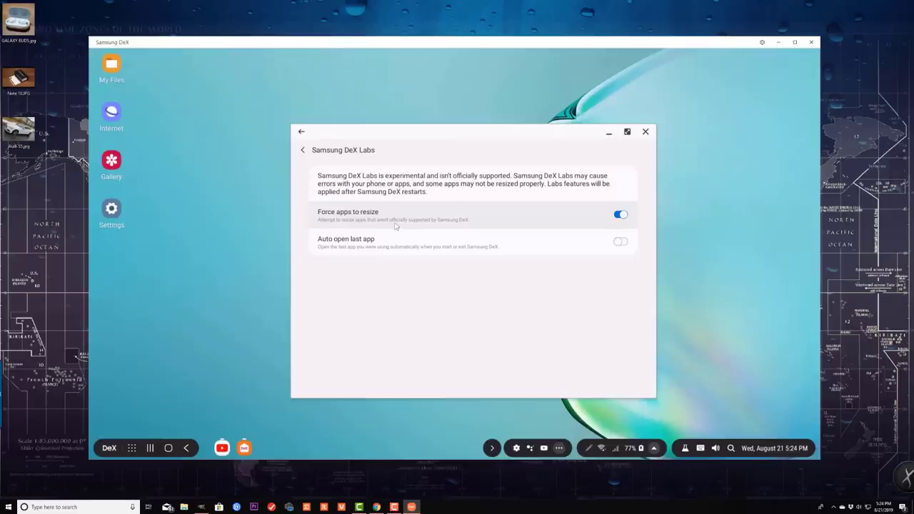
pyautogui.click(610, 224)
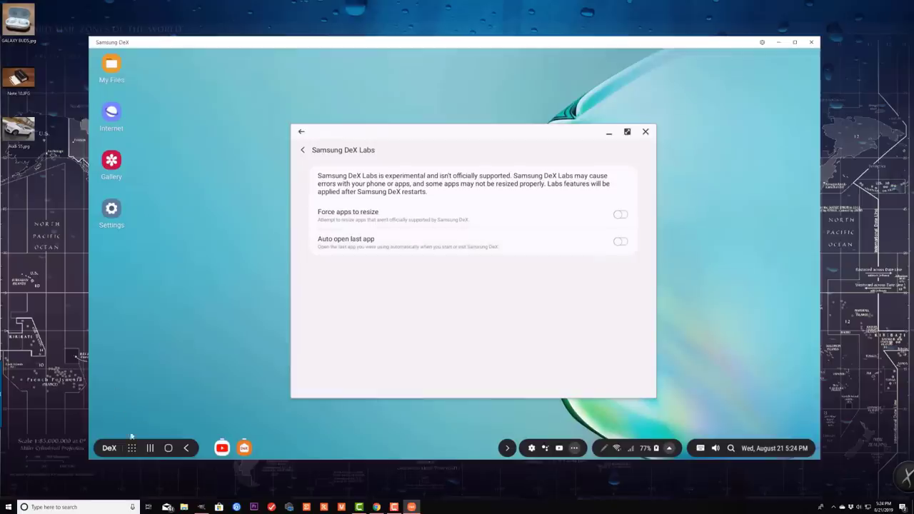
# Step: Lock the DeX session, then minimise the DeX Labs window after unlocking
pyautogui.click(109, 448)
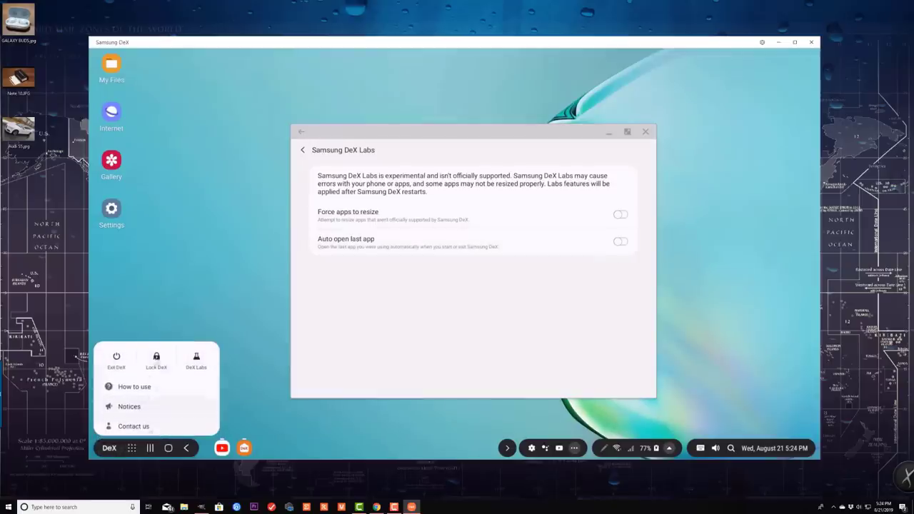
pyautogui.click(156, 357)
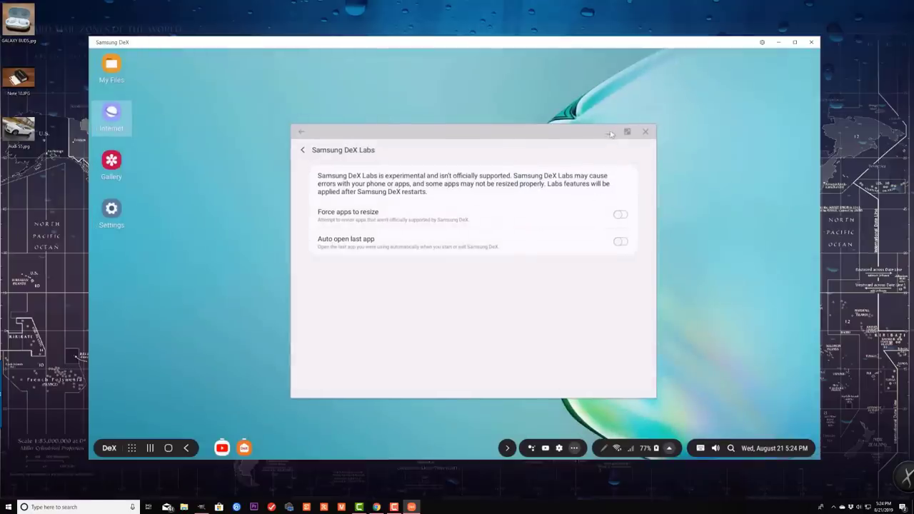
pyautogui.click(609, 133)
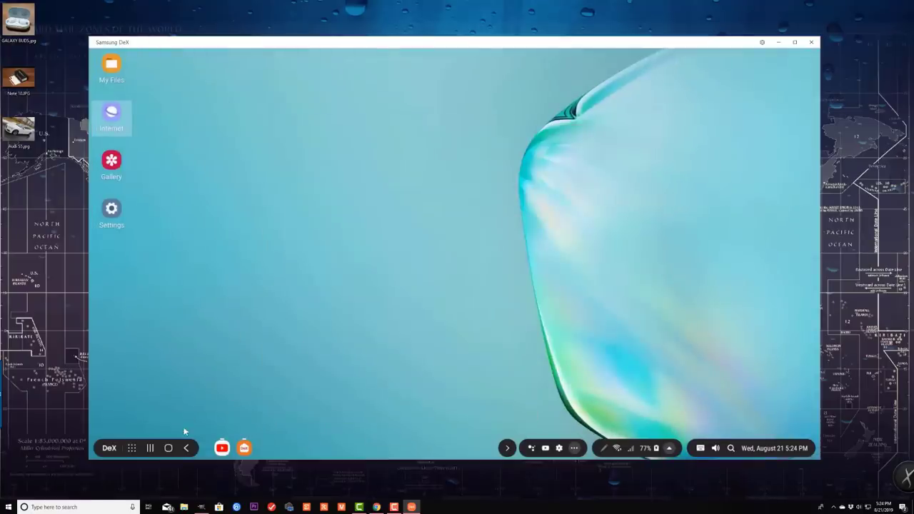
# Step: Open Gallery and Settings, then bring DeX Labs to the front and move it up-left
pyautogui.doubleClick(118, 173)
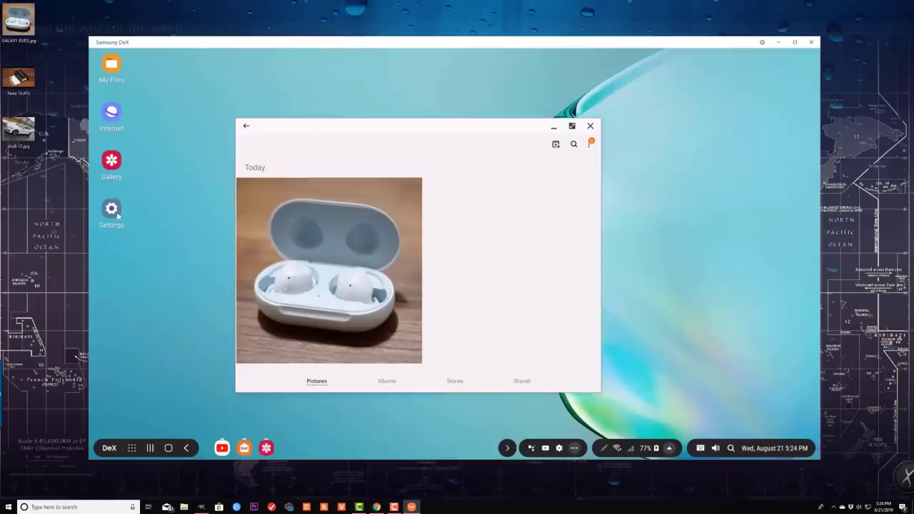
pyautogui.doubleClick(114, 213)
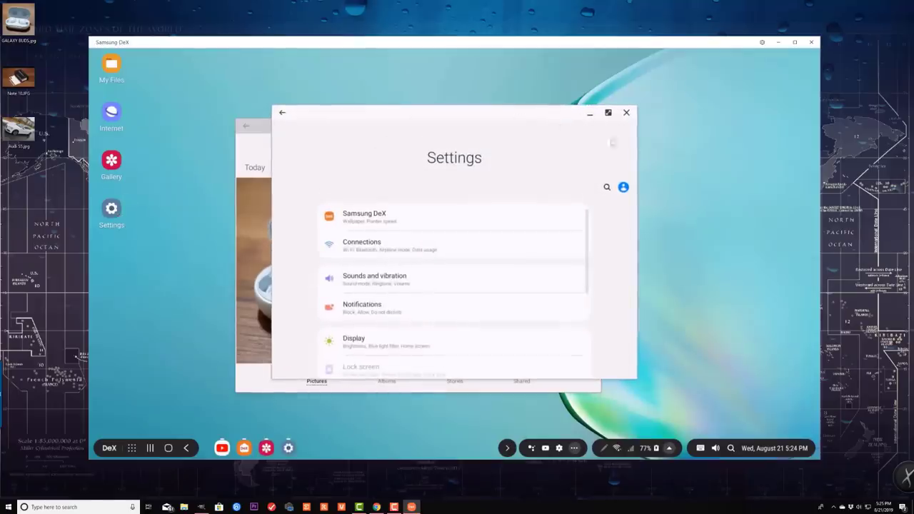
pyautogui.moveTo(267, 447)
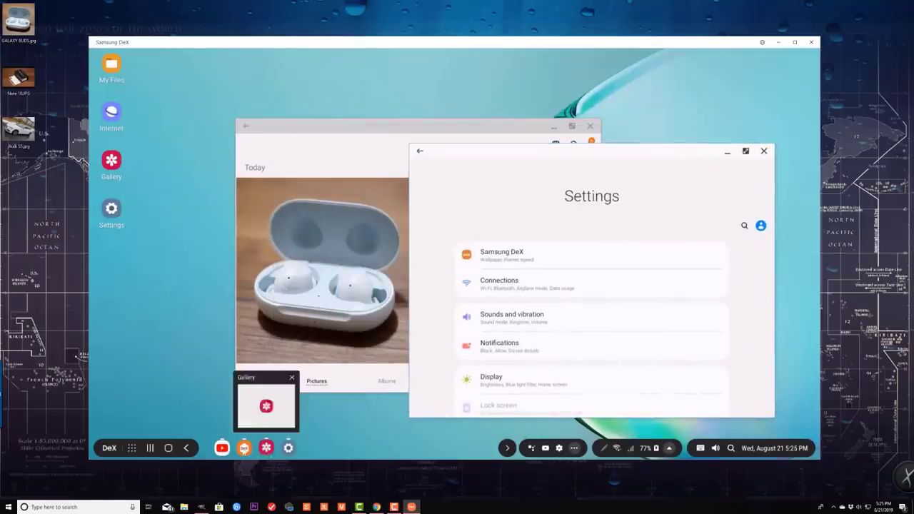
pyautogui.click(109, 448)
pyautogui.moveTo(439, 137); pyautogui.dragTo(426, 75)
# Step: Open and close YouTube, then minimise the DeX Labs and Settings windows
pyautogui.click(224, 450)
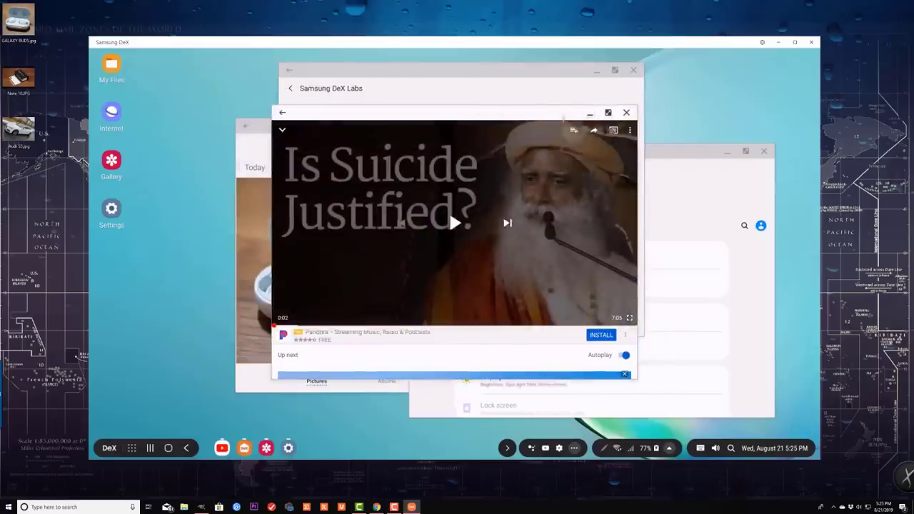
pyautogui.click(626, 112)
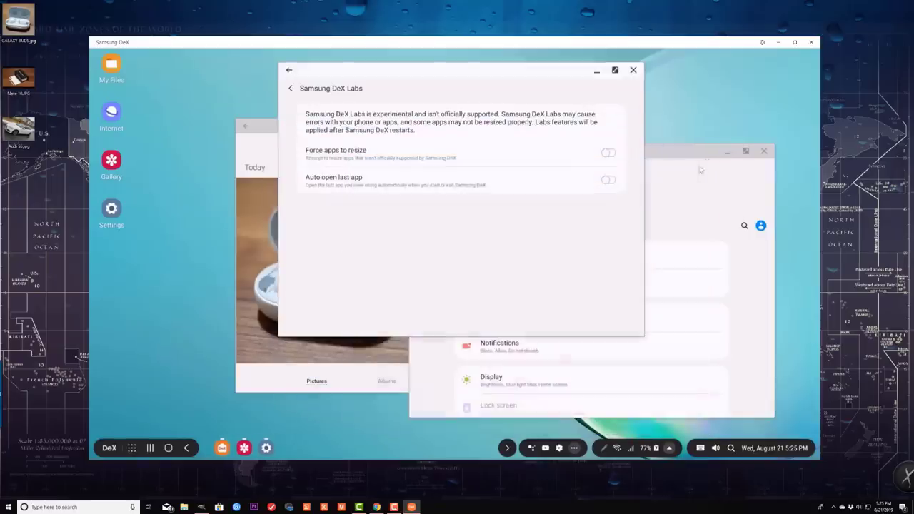
pyautogui.click(597, 71)
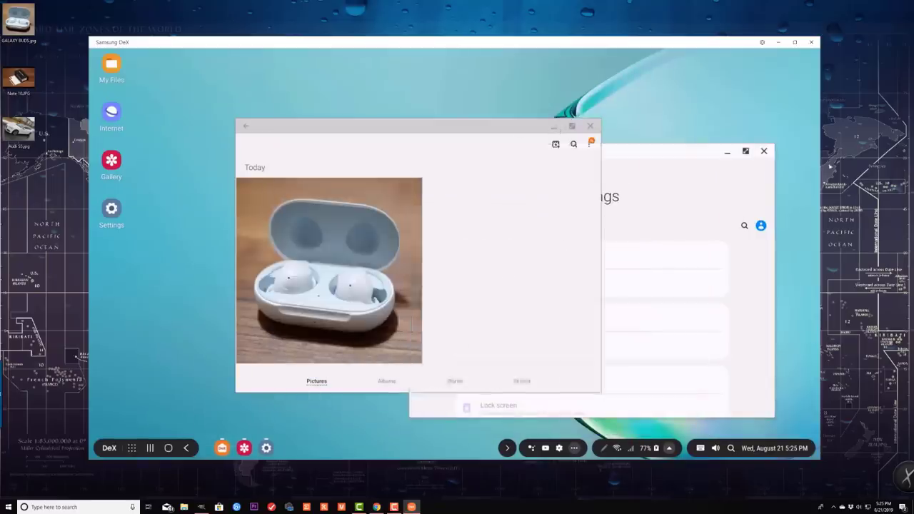
pyautogui.click(727, 152)
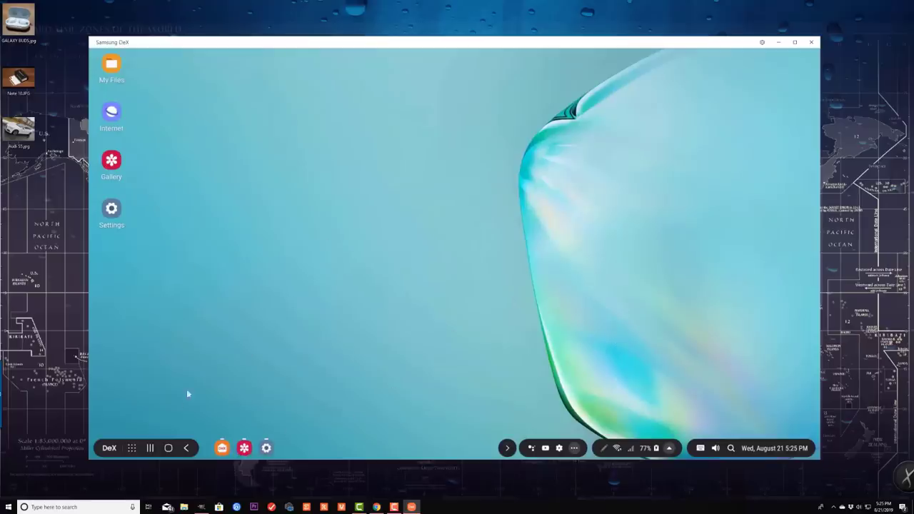
# Step: Launch the Play Store from the installed apps list
pyautogui.click(133, 449)
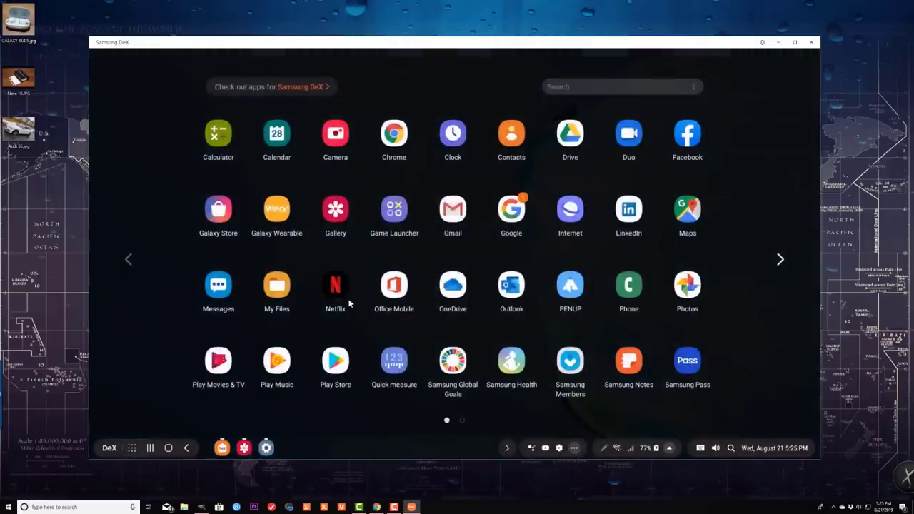
pyautogui.click(340, 367)
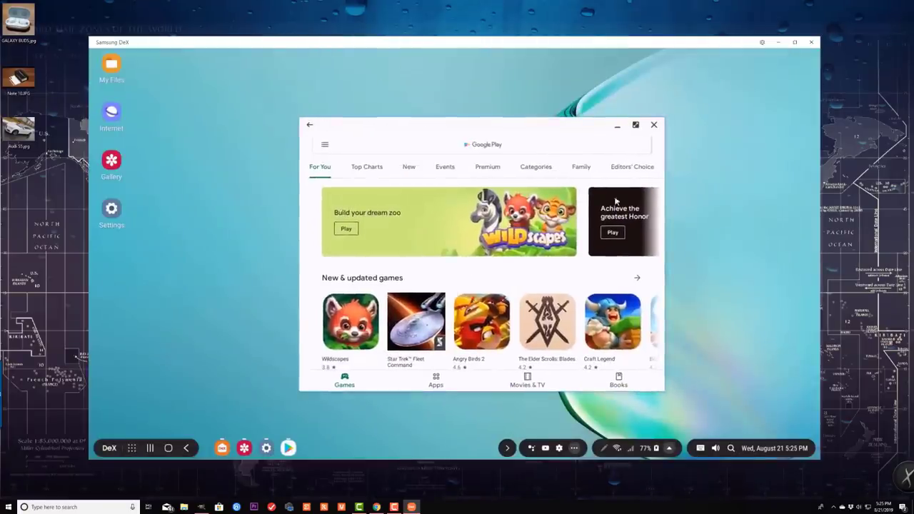
pyautogui.scroll(-10, 648, 206)
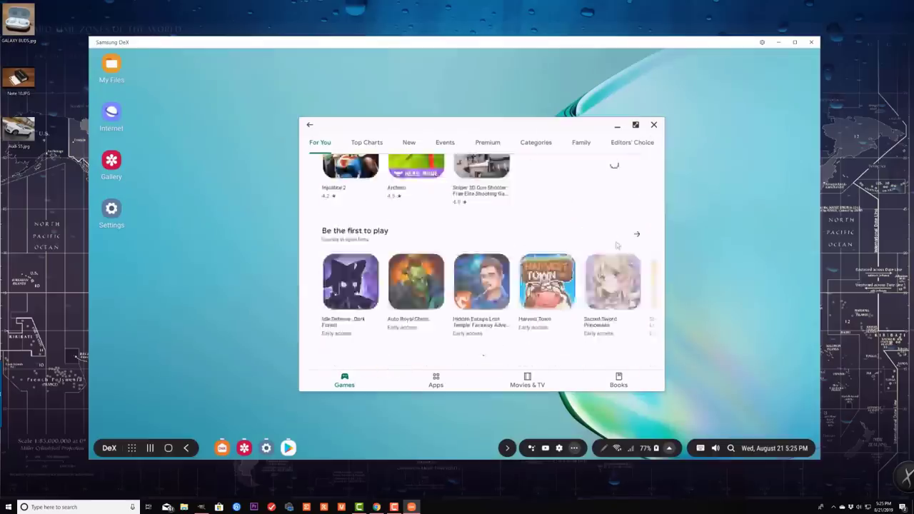
pyautogui.scroll(9, 618, 242)
pyautogui.scroll(1, 618, 243)
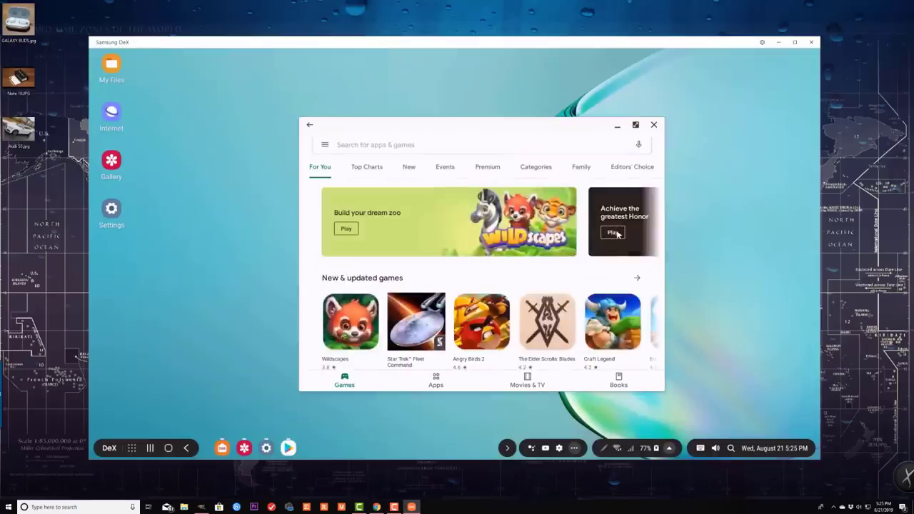
# Step: Find Microsoft Word via a 'microsoft office 365' search, close the Play Store, and show all apps
pyautogui.click(442, 147)
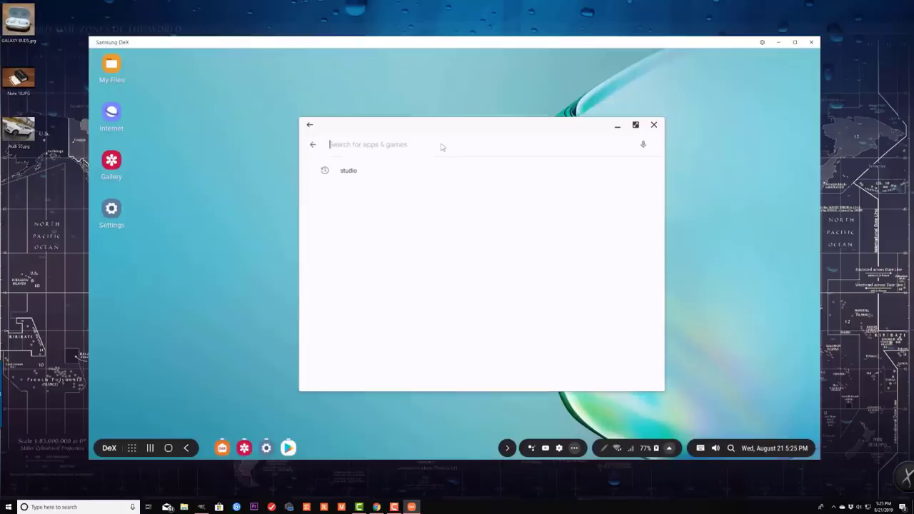
pyautogui.write('micros')
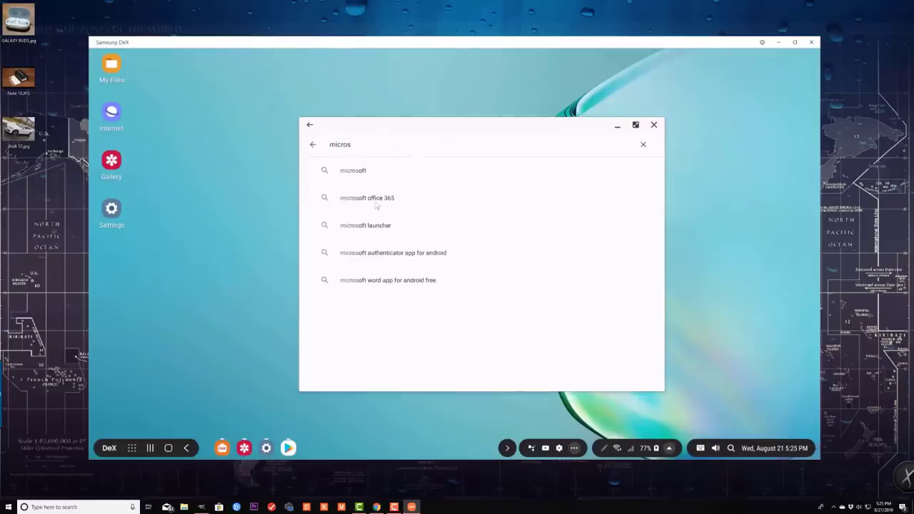
pyautogui.click(379, 199)
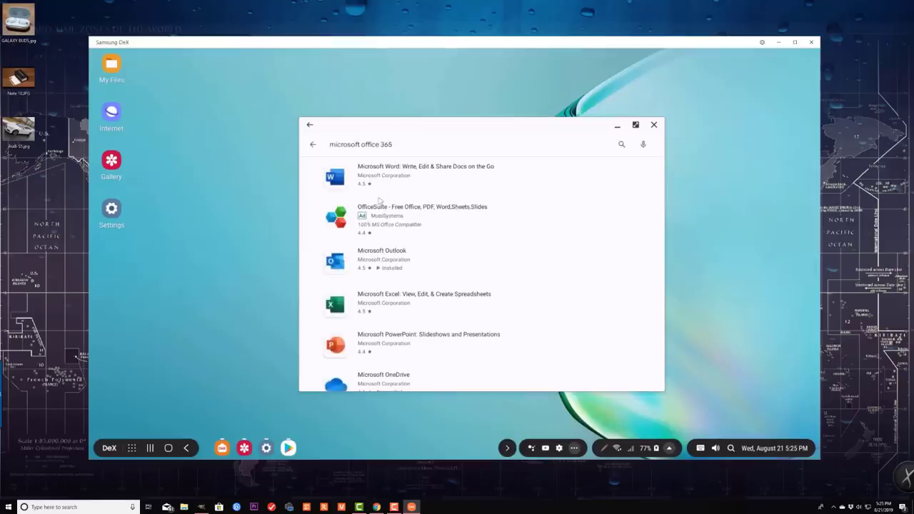
pyautogui.click(405, 179)
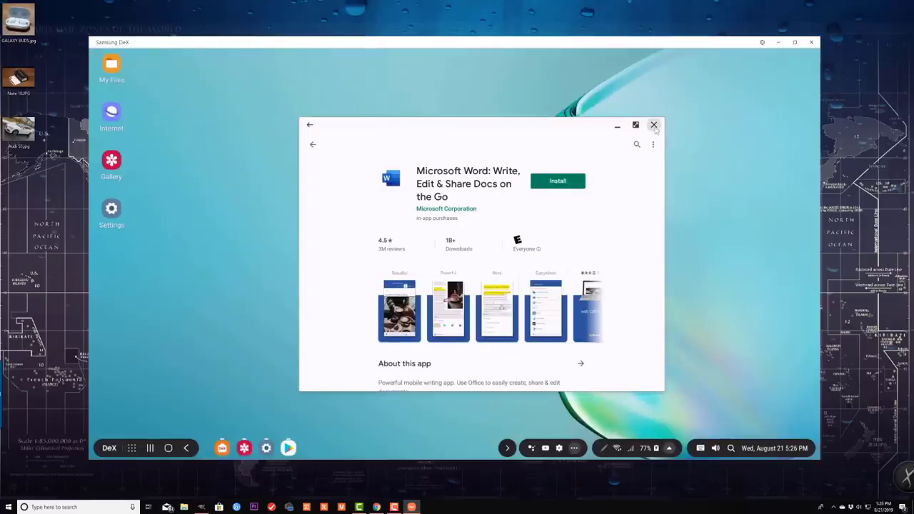
pyautogui.click(653, 125)
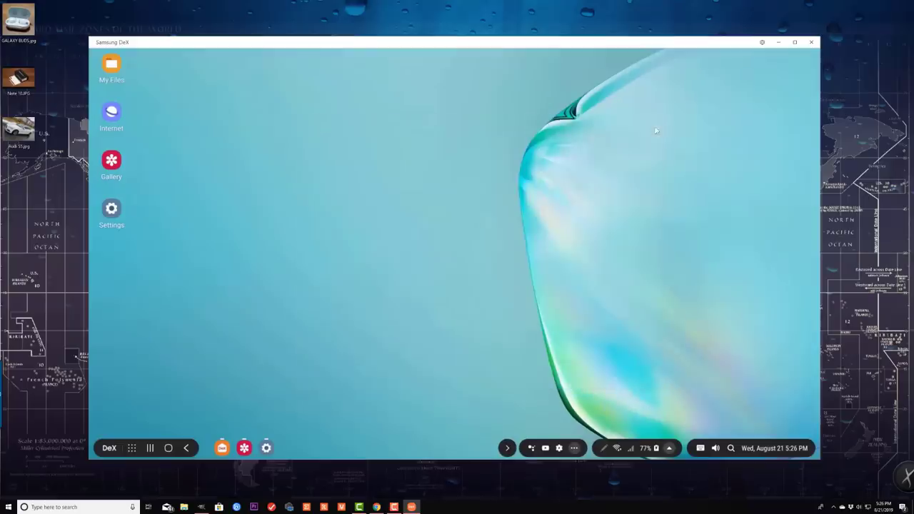
pyautogui.click(132, 447)
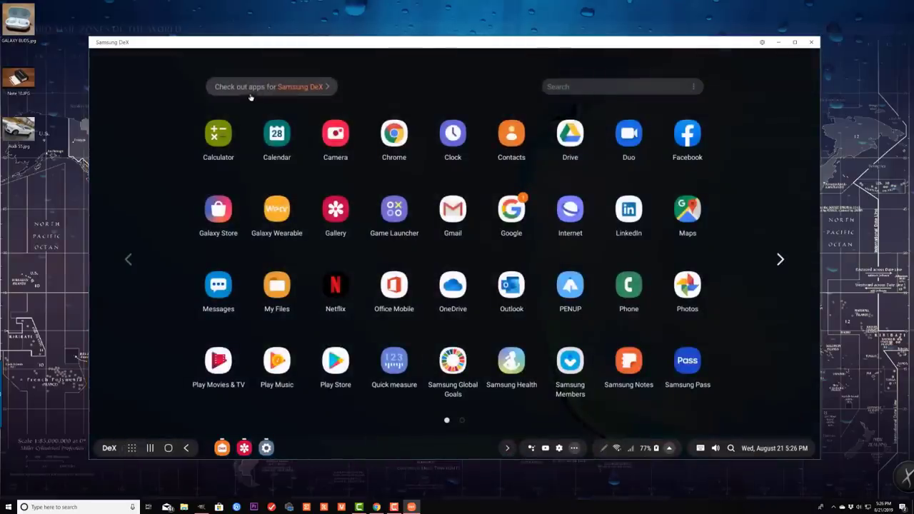
# Step: Open the samsung.com page of recommended DeX apps from the 'Check out apps for Samsung DeX' banner
pyautogui.click(318, 89)
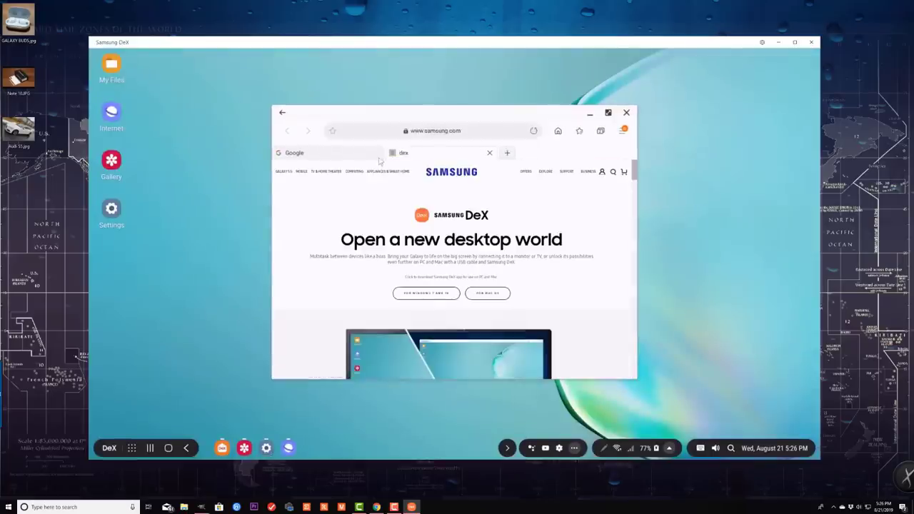
pyautogui.moveTo(387, 189)
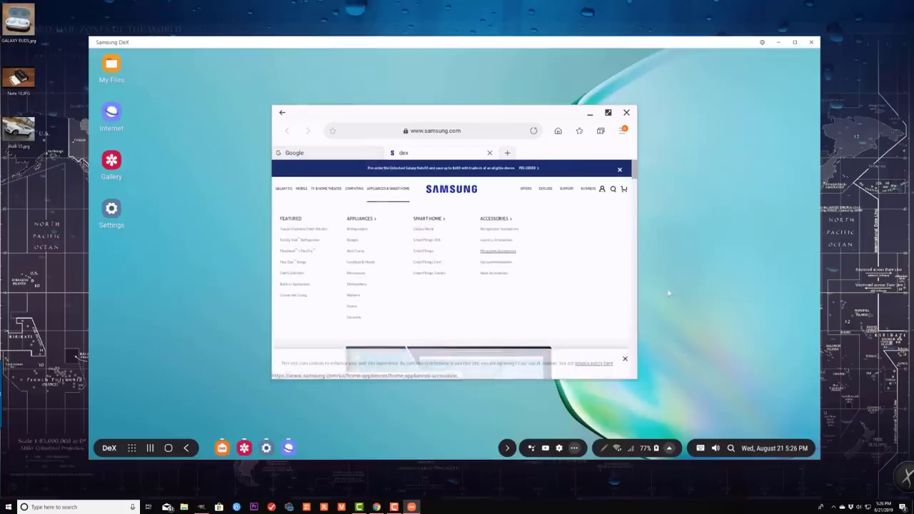
pyautogui.scroll(-5, 576, 280)
pyautogui.scroll(-6, 576, 281)
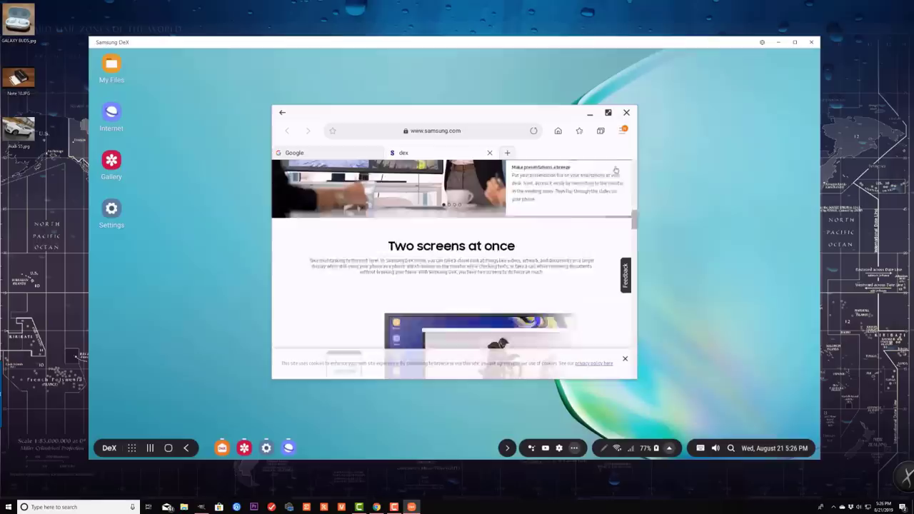
pyautogui.scroll(1, 577, 280)
# Step: Maximize the browser, review the 'Try these apps in DeX mode' list, then close the browser
pyautogui.click(607, 112)
pyautogui.scroll(-3, 566, 280)
pyautogui.scroll(1, 566, 280)
pyautogui.scroll(-6, 568, 275)
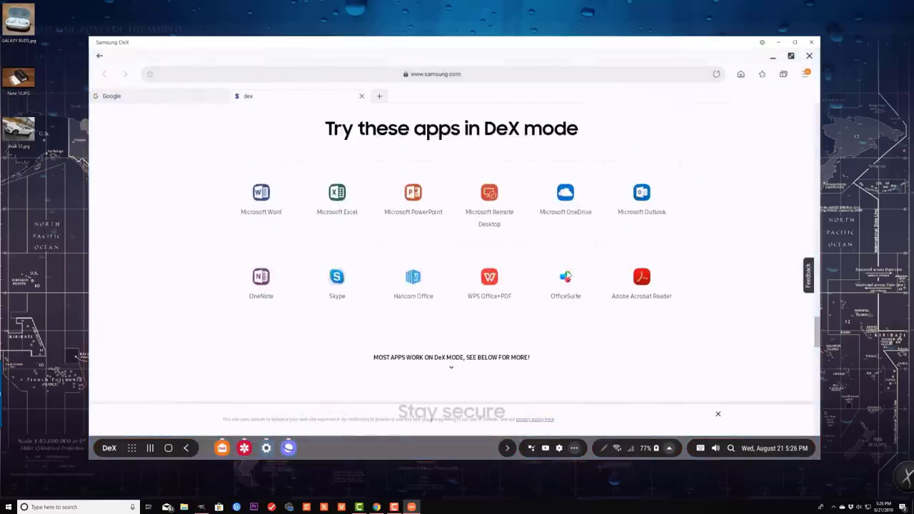
pyautogui.moveTo(325, 130); pyautogui.dragTo(584, 133)
pyautogui.click(587, 141)
pyautogui.scroll(-6, 542, 332)
pyautogui.scroll(10, 537, 329)
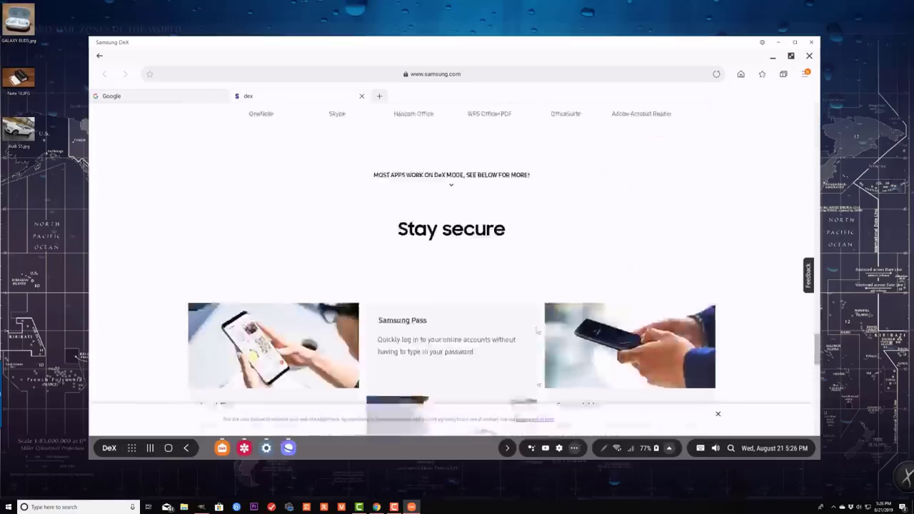
pyautogui.click(809, 56)
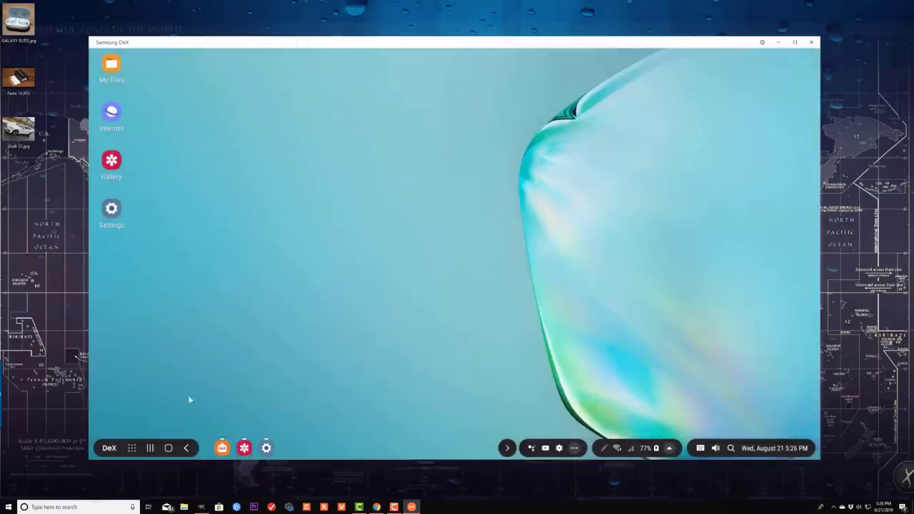
# Step: Search the Play Store for 'microsoft office', open the Microsoft Word listing and install it
pyautogui.click(132, 450)
pyautogui.click(333, 357)
pyautogui.click(397, 147)
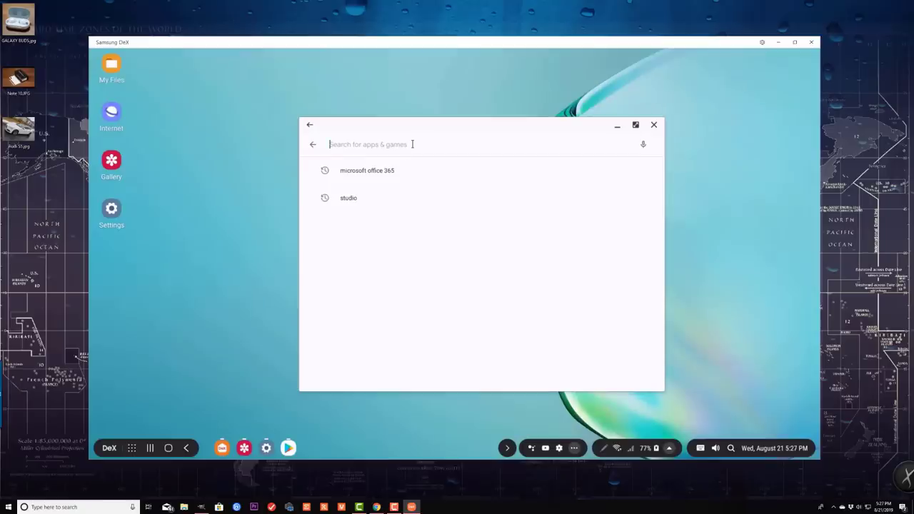
pyautogui.write('microsoft of')
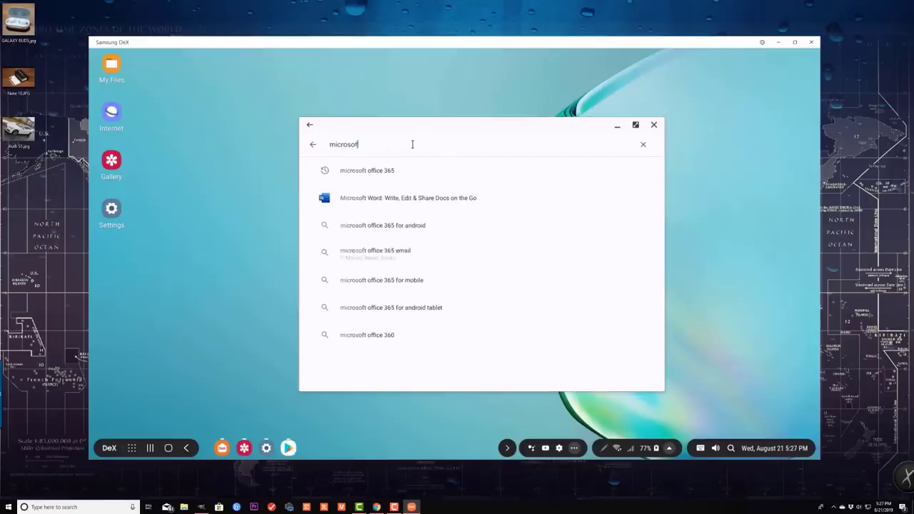
pyautogui.write('fice')
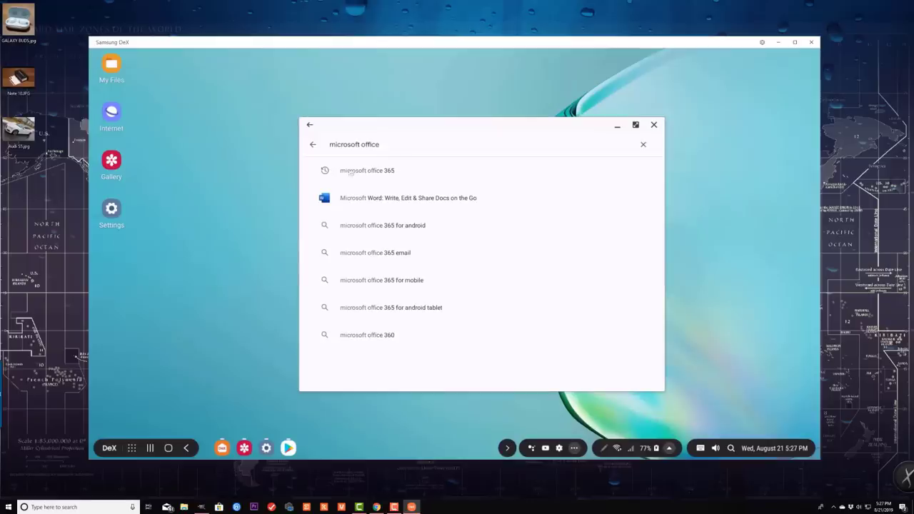
pyautogui.click(350, 175)
pyautogui.click(431, 177)
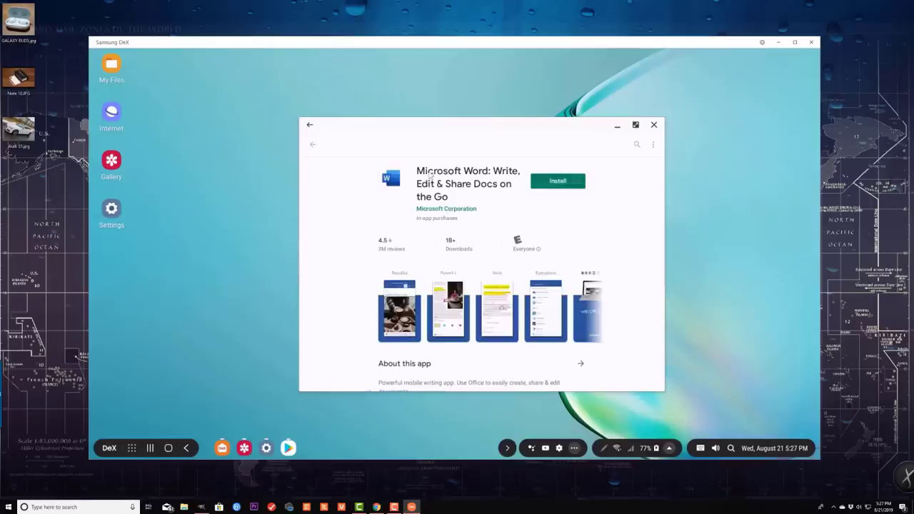
pyautogui.click(543, 180)
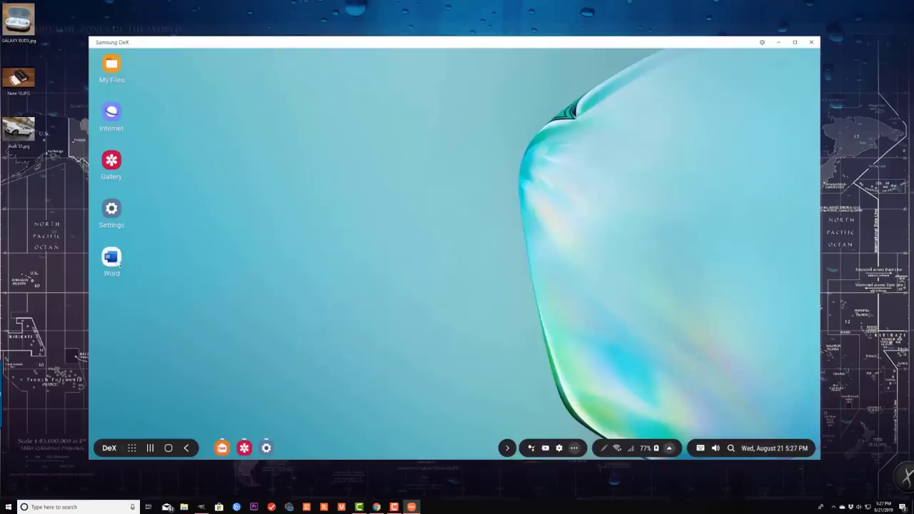
# Step: Launch Word, dismiss the photo permission and sign-in requests, and maximize the window
pyautogui.doubleClick(111, 259)
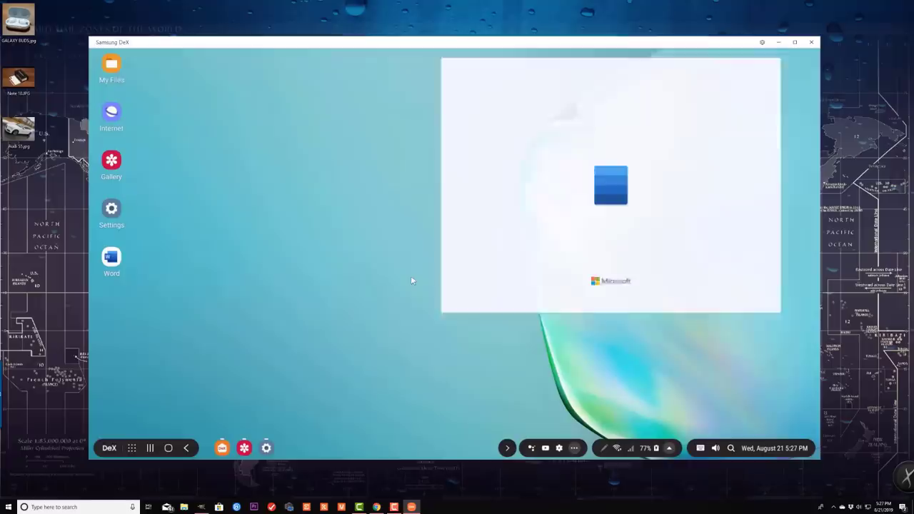
pyautogui.click(678, 199)
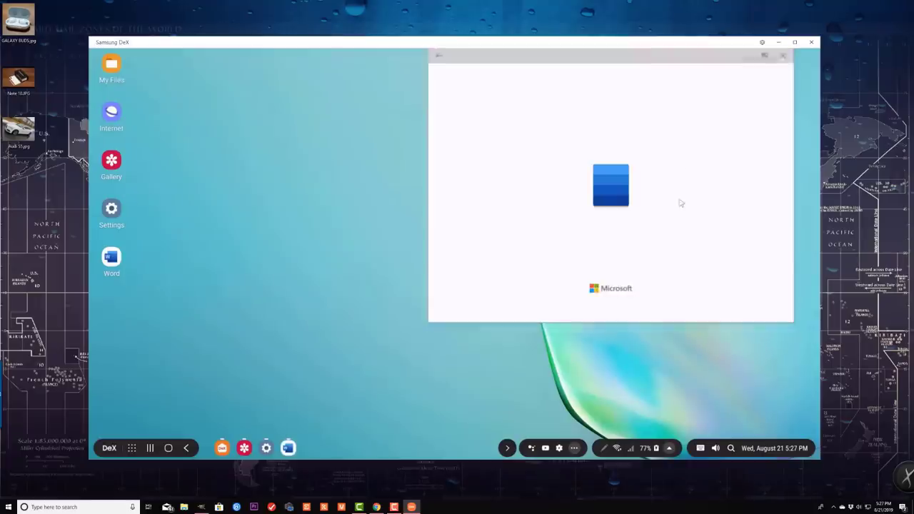
pyautogui.click(611, 282)
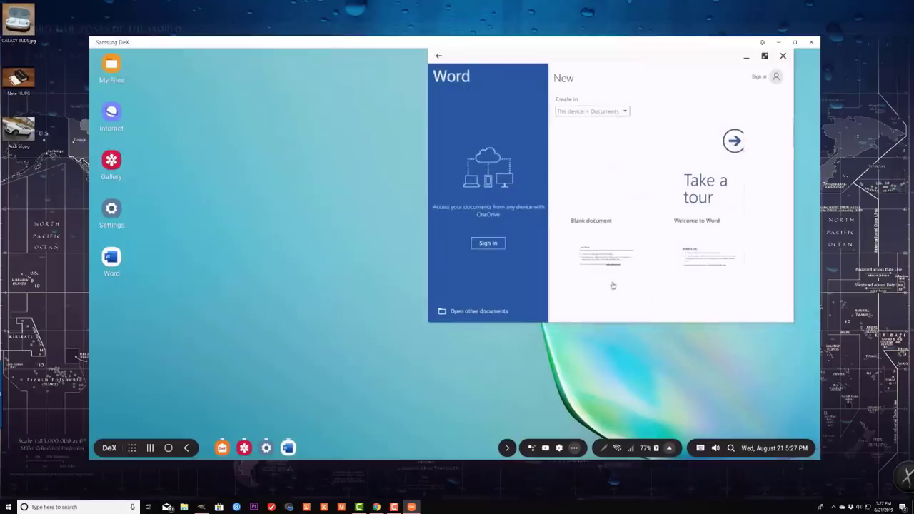
pyautogui.moveTo(626, 61); pyautogui.dragTo(510, 132)
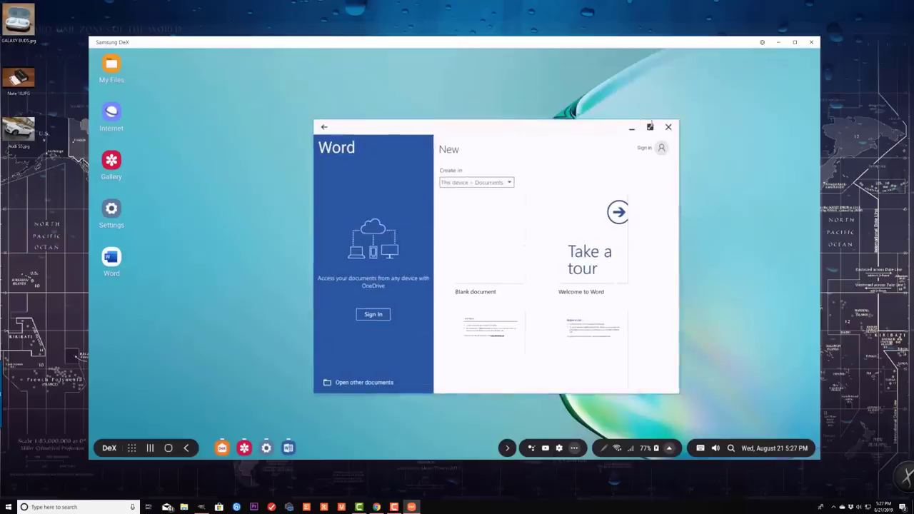
pyautogui.click(650, 127)
# Step: Start a blank document, dismiss the Office 365 sign-in prompt, and close Word
pyautogui.click(280, 183)
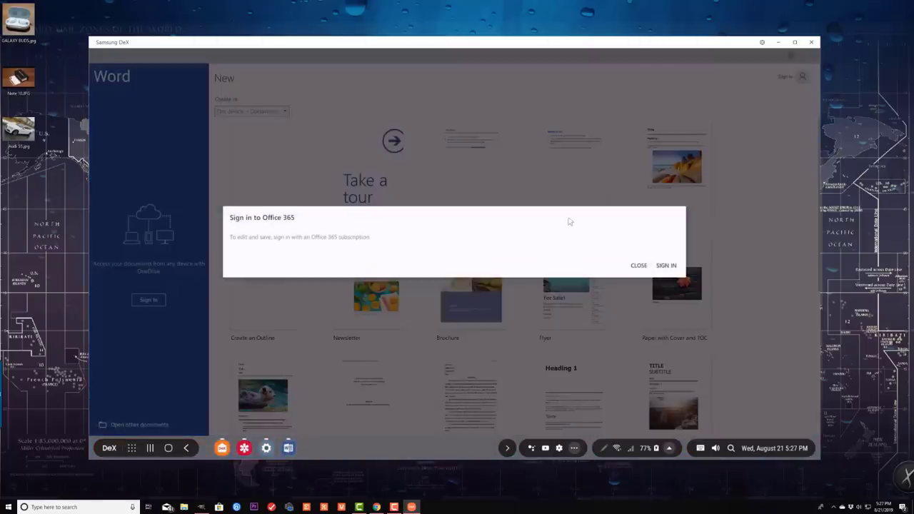
pyautogui.click(639, 265)
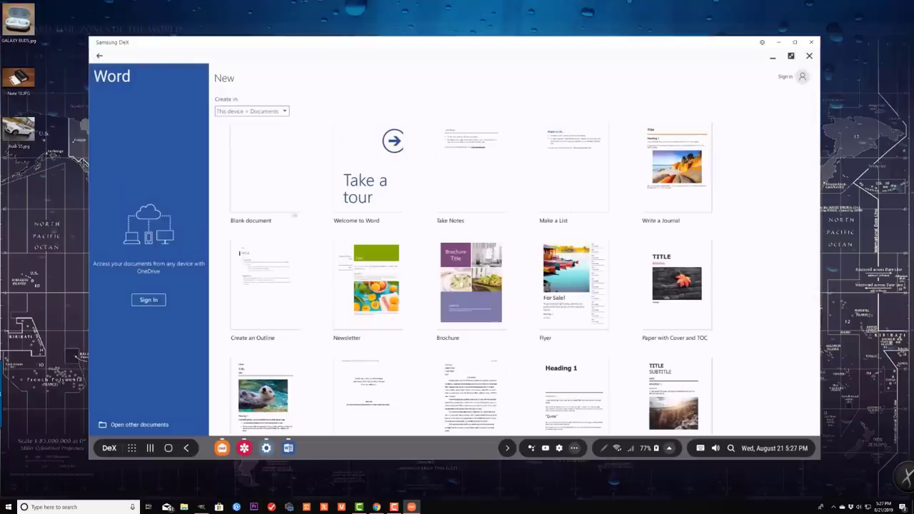
pyautogui.click(279, 158)
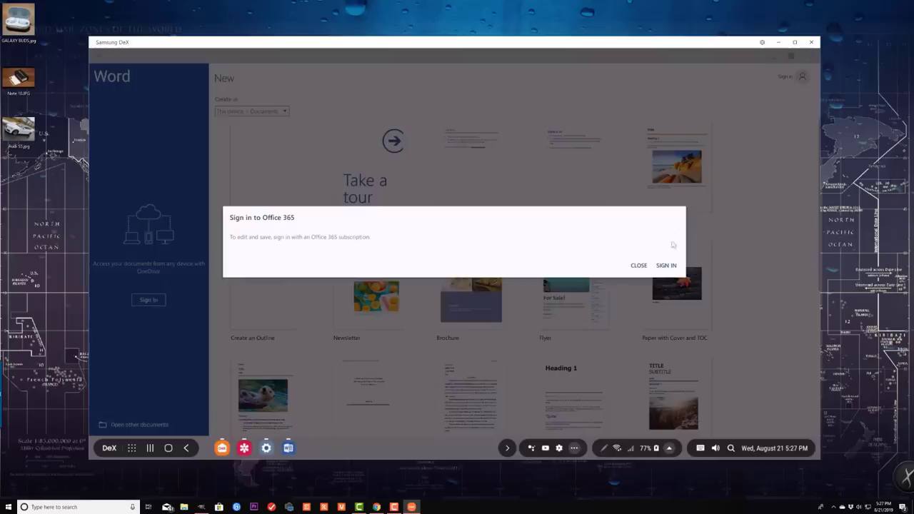
pyautogui.click(639, 266)
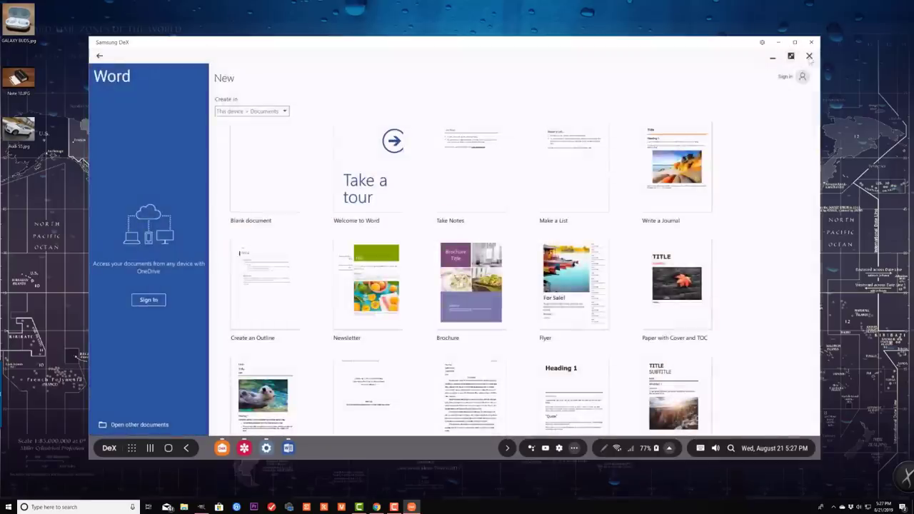
pyautogui.click(809, 56)
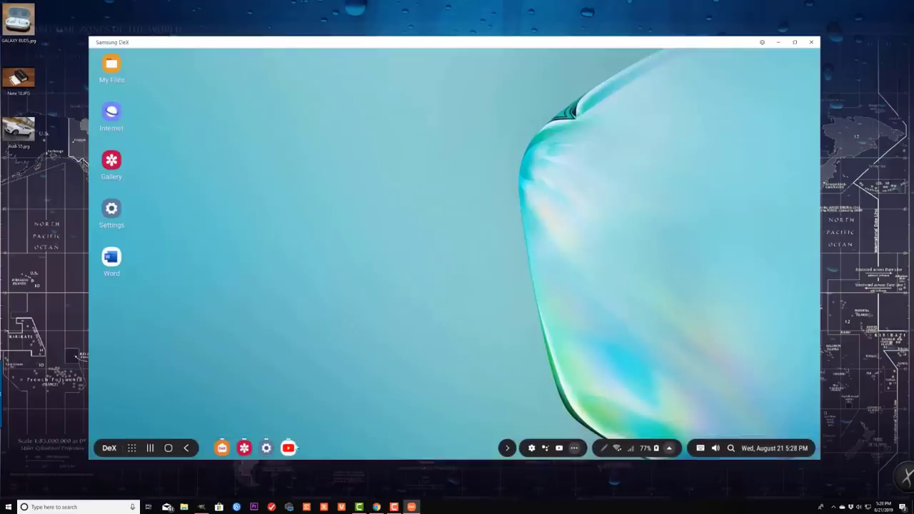
pyautogui.click(288, 448)
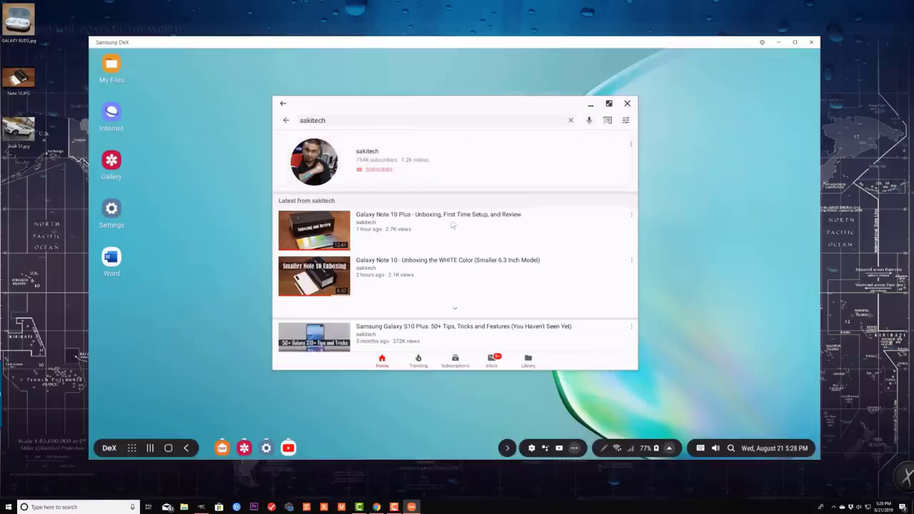
pyautogui.click(413, 229)
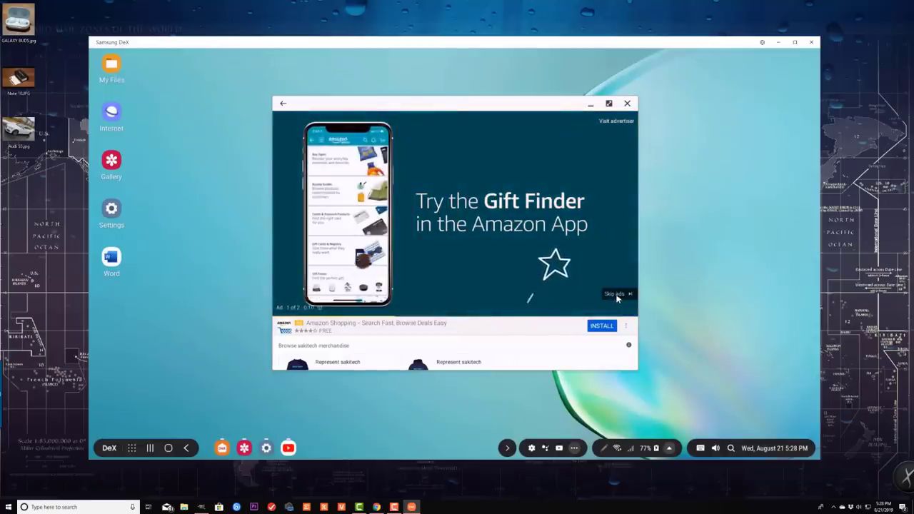
pyautogui.click(618, 296)
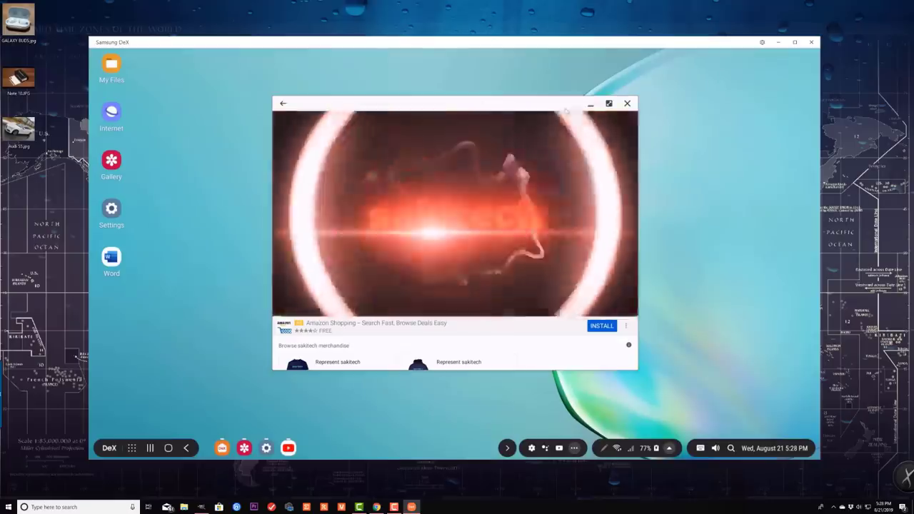
pyautogui.click(609, 103)
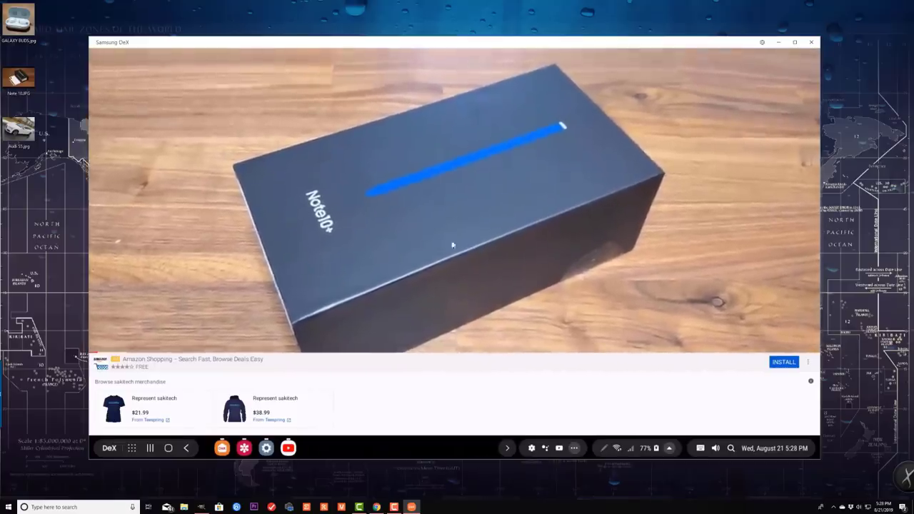
pyautogui.moveTo(434, 211)
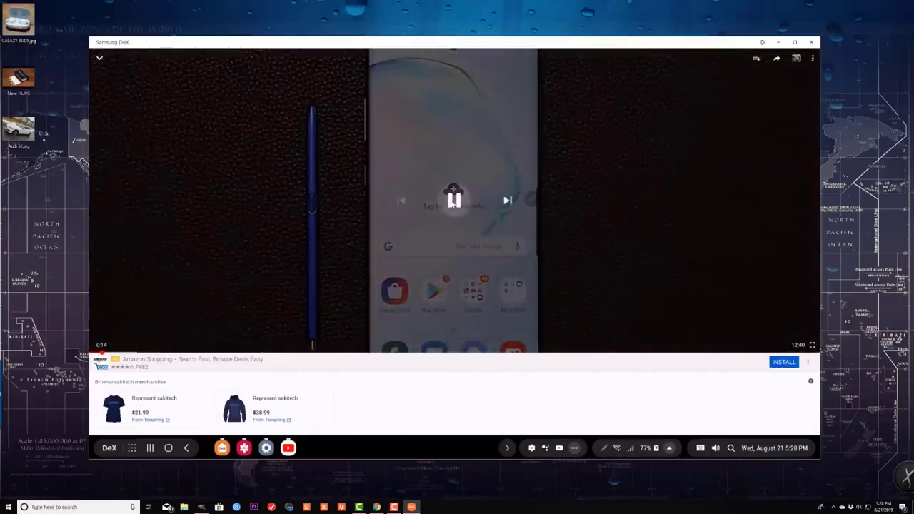
pyautogui.click(452, 200)
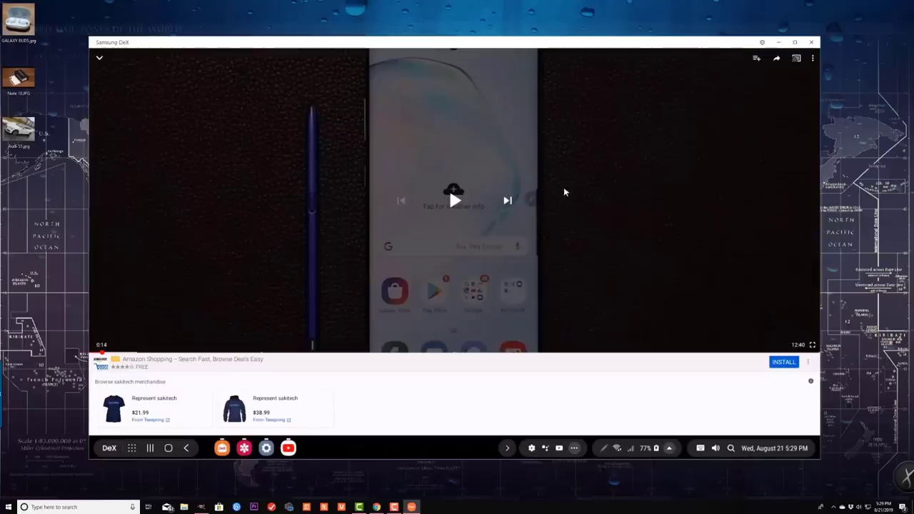
pyautogui.click(811, 346)
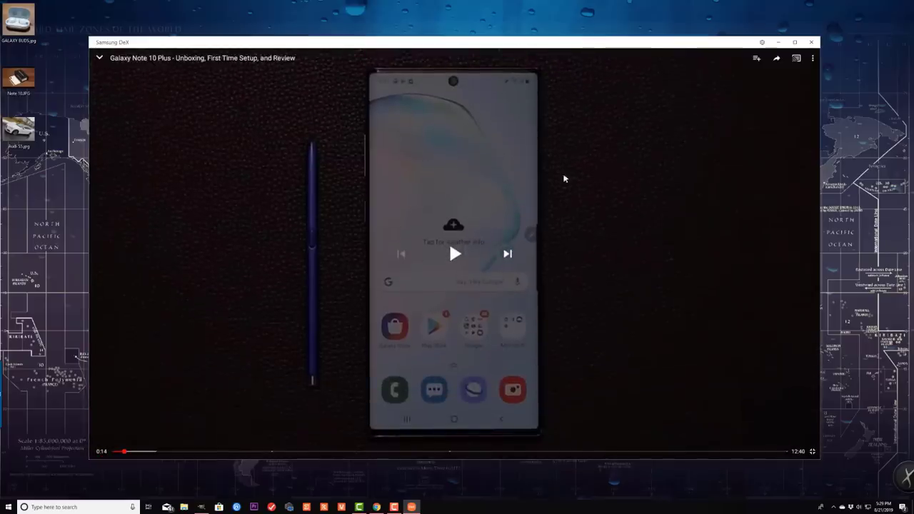
pyautogui.moveTo(467, 46); pyautogui.dragTo(448, 63)
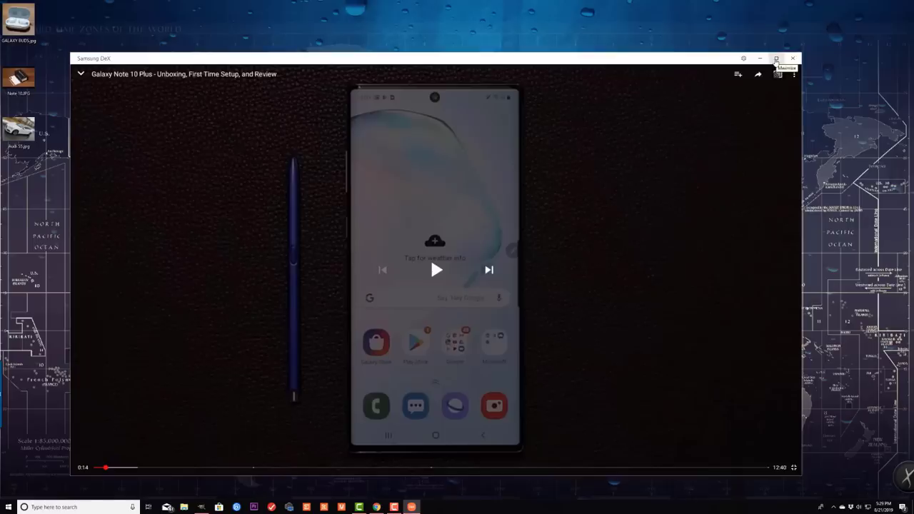
pyautogui.click(775, 59)
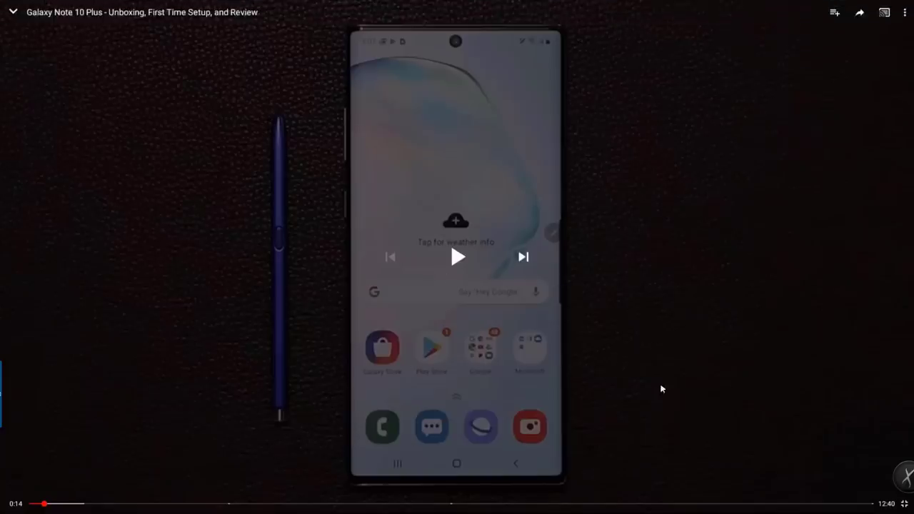
pyautogui.moveTo(468, 6)
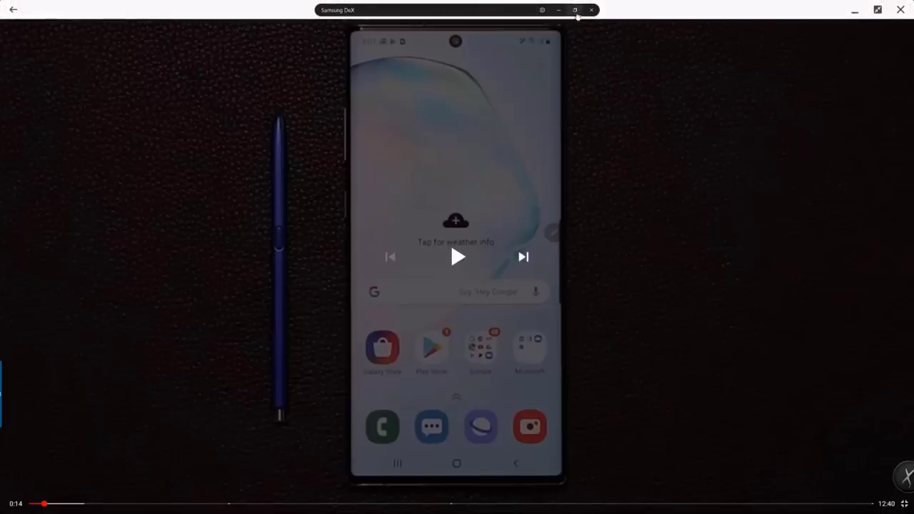
pyautogui.click(575, 10)
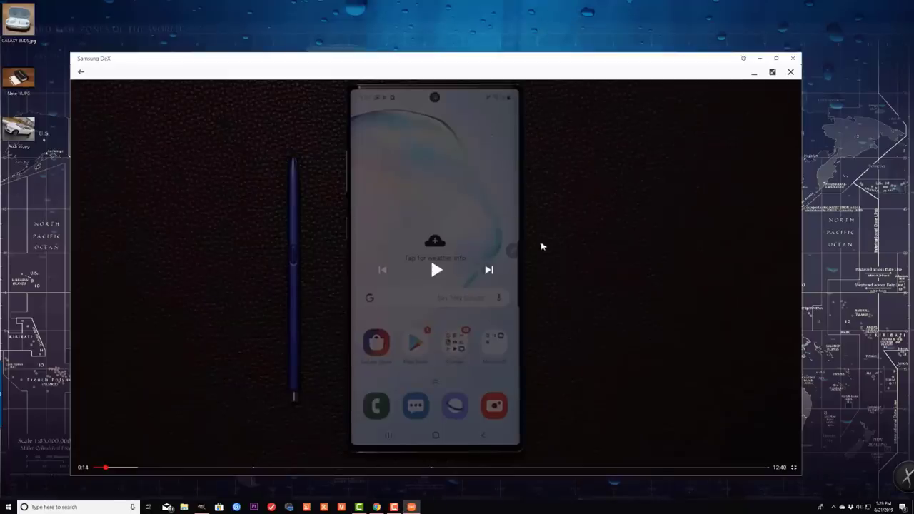
pyautogui.click(793, 467)
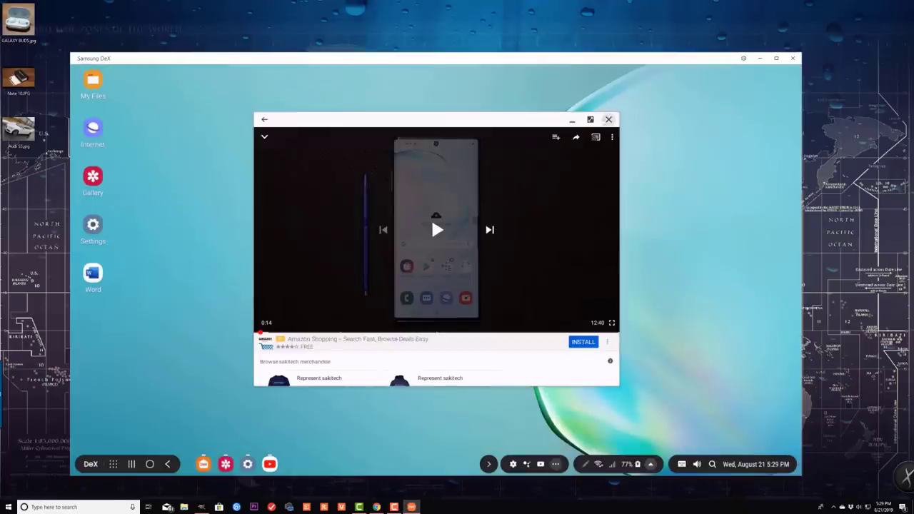
pyautogui.moveTo(497, 119); pyautogui.dragTo(456, 133)
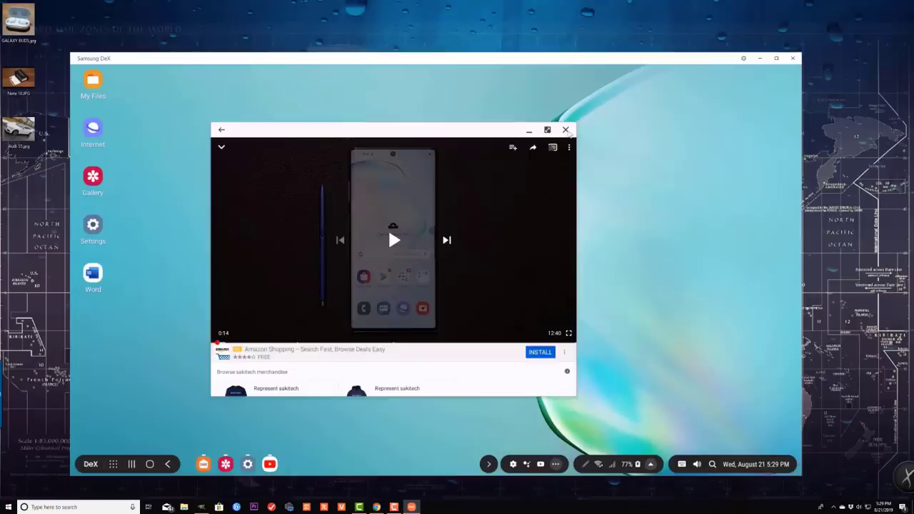
pyautogui.click(567, 133)
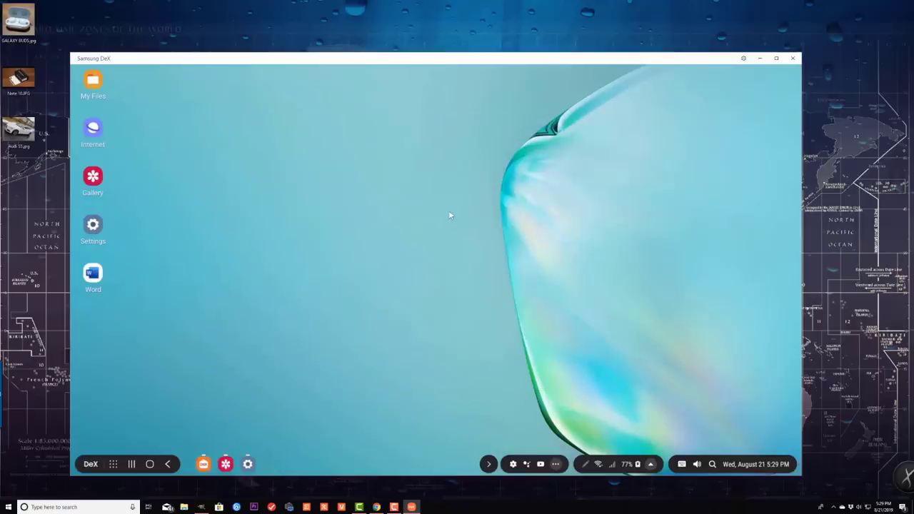
# Step: Through the desktop's Wallpapers for Samsung DeX option, set the pink Default 2 image on the Home screen
pyautogui.rightClick(267, 187)
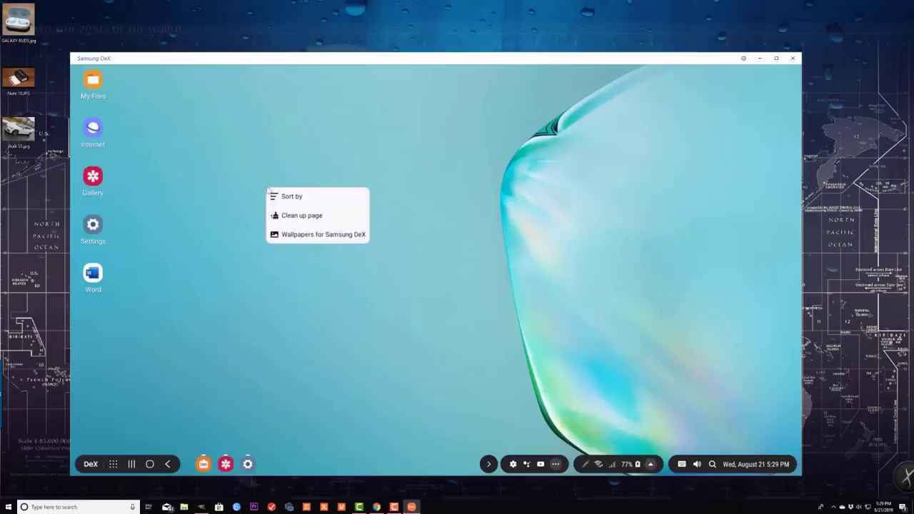
pyautogui.click(321, 236)
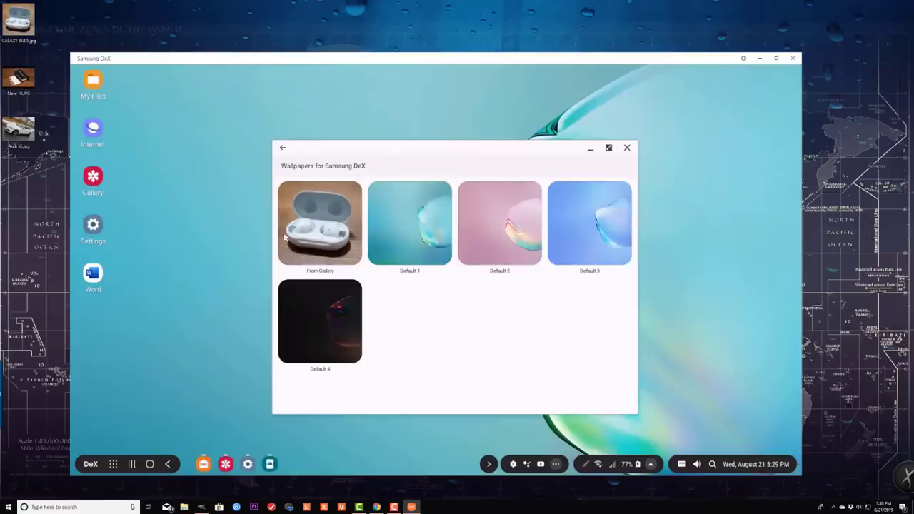
pyautogui.click(319, 229)
pyautogui.click(283, 147)
pyautogui.click(499, 246)
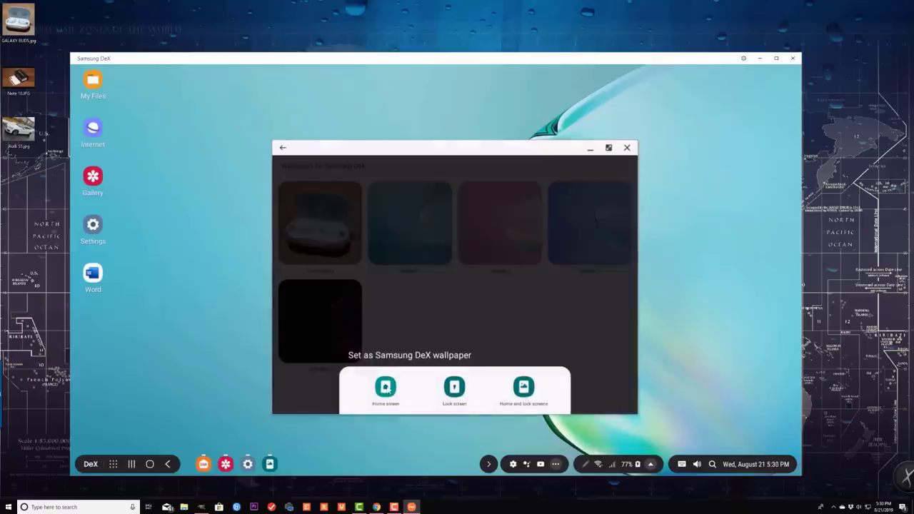
pyautogui.click(386, 388)
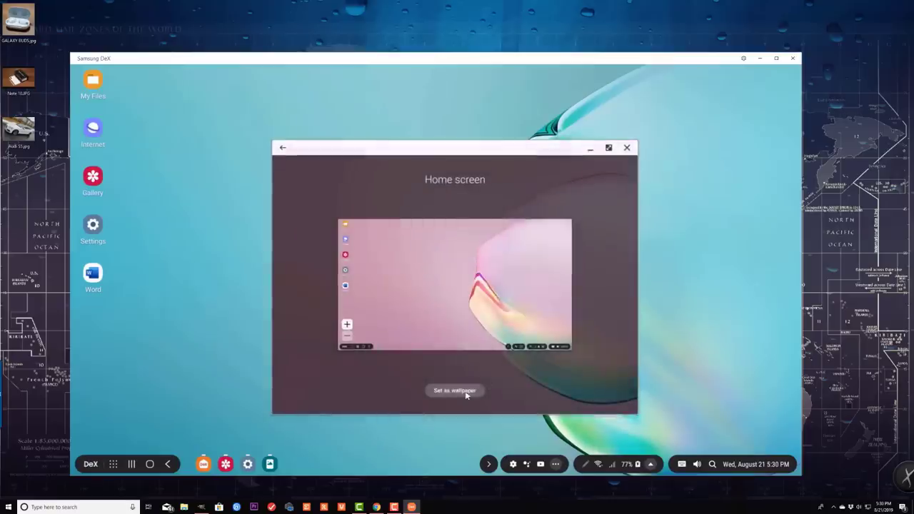
pyautogui.click(465, 393)
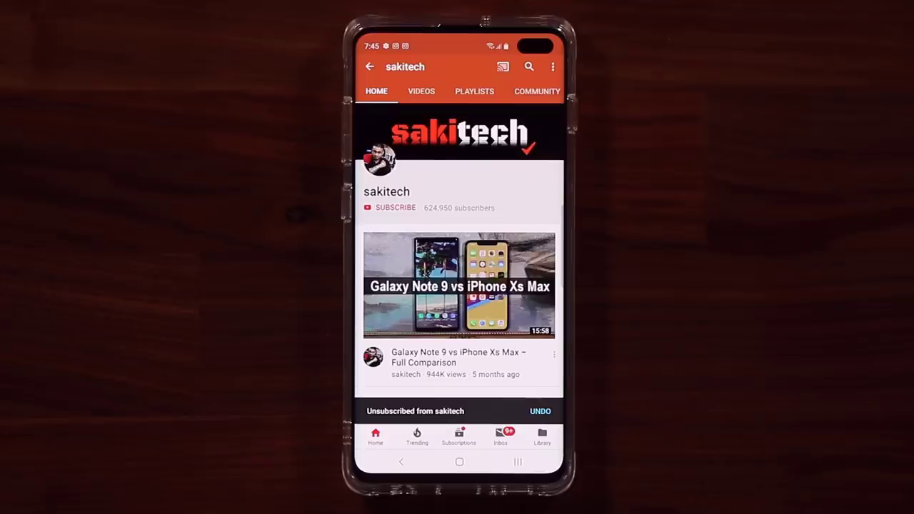
# Step: Subscribe to the sakitech channel and enable all notifications with the bell icon
pyautogui.click(391, 207)
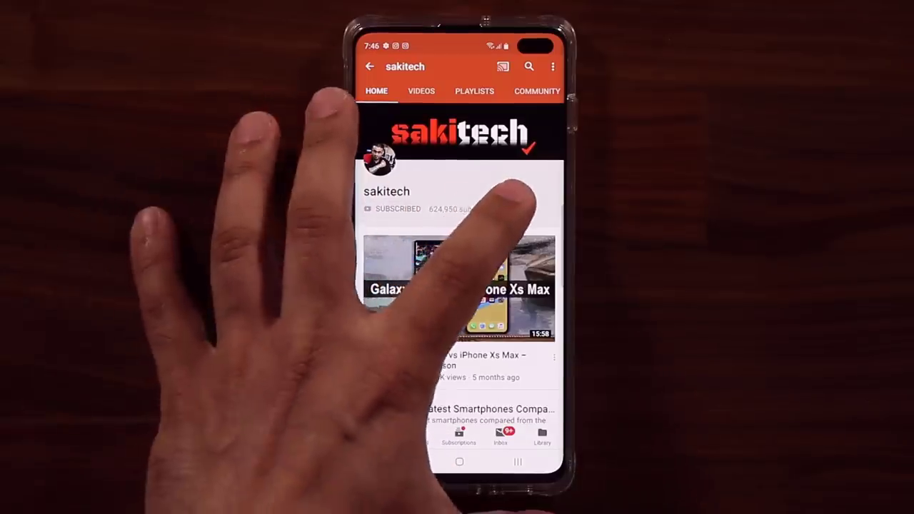
pyautogui.click(509, 209)
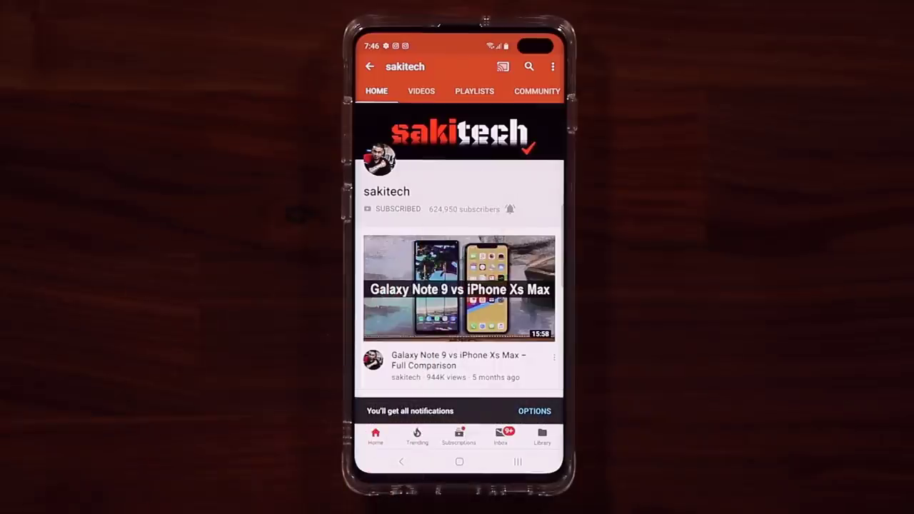